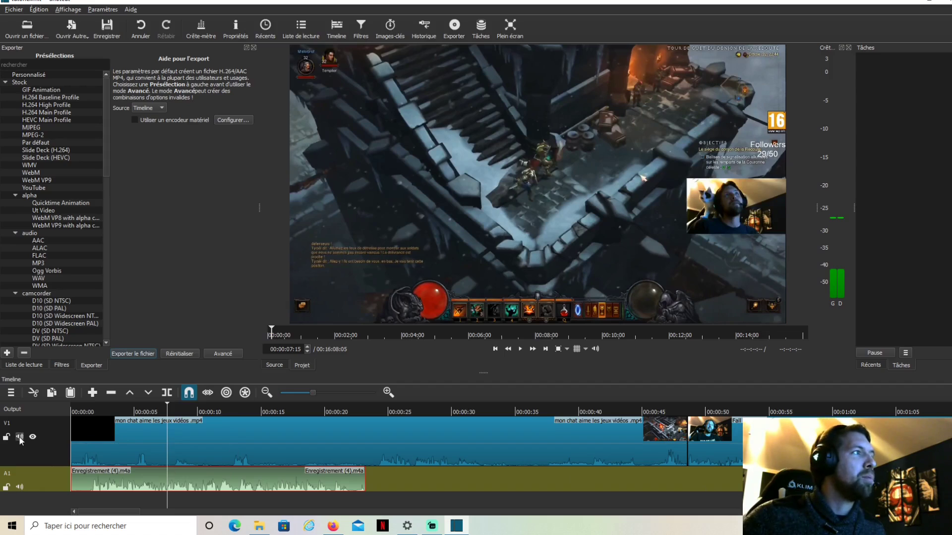
# Mute the V1 video track and play the timeline from about 5 seconds to hear only the A1 recording.
pyautogui.click(20, 438)
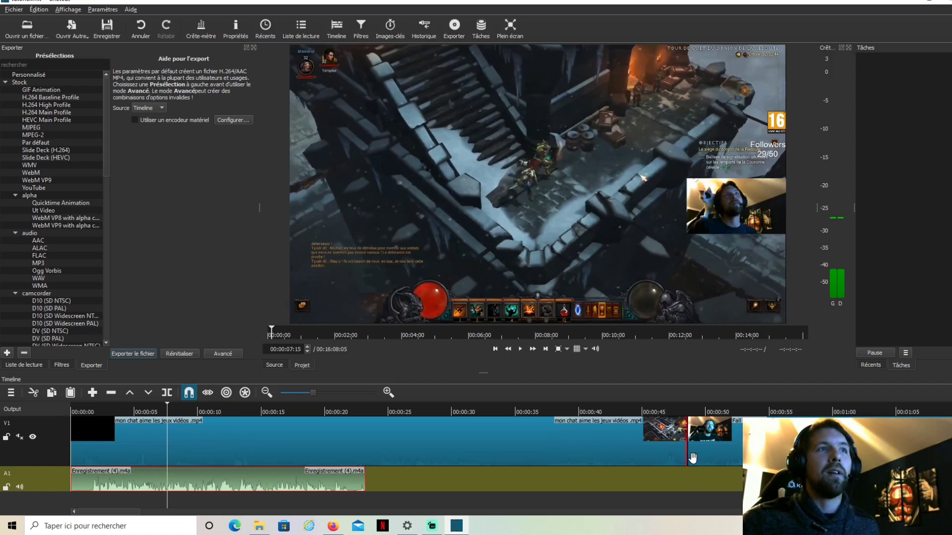
pyautogui.click(133, 413)
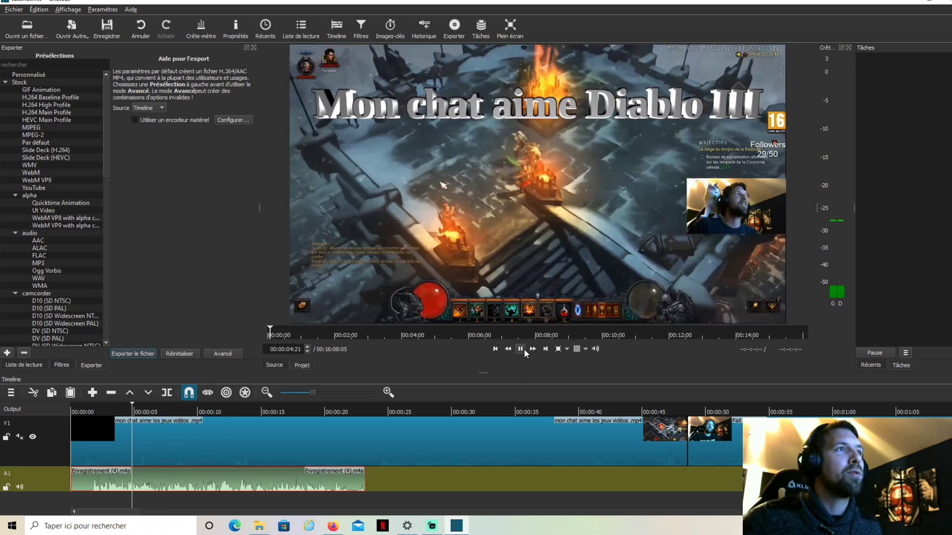
pyautogui.click(520, 349)
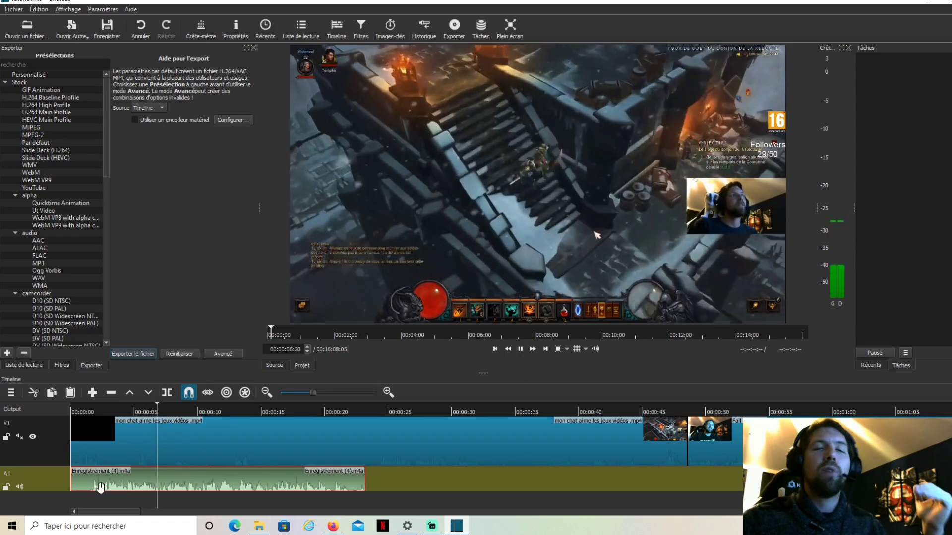
pyautogui.click(521, 349)
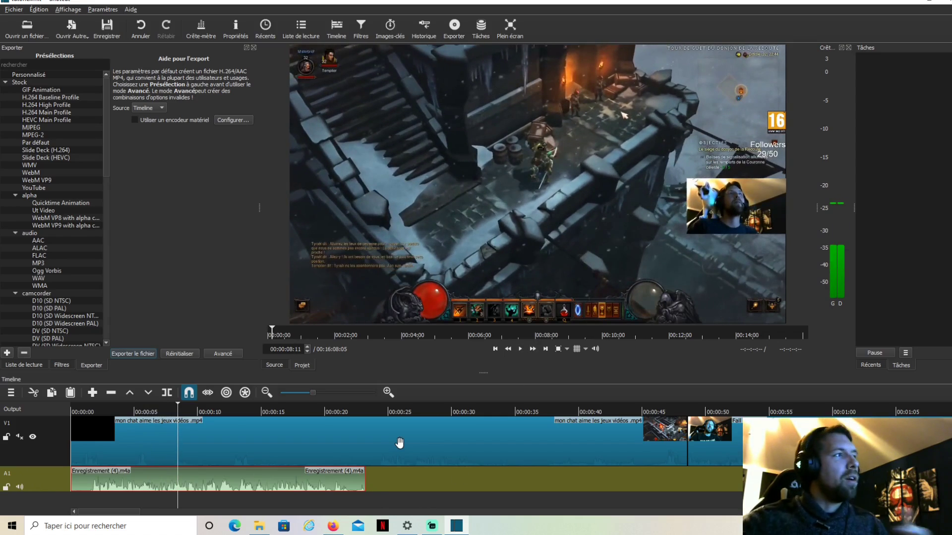
# Add a second video track and try moving the Fall Guys.mp4 clip to its start.
pyautogui.click(6, 395)
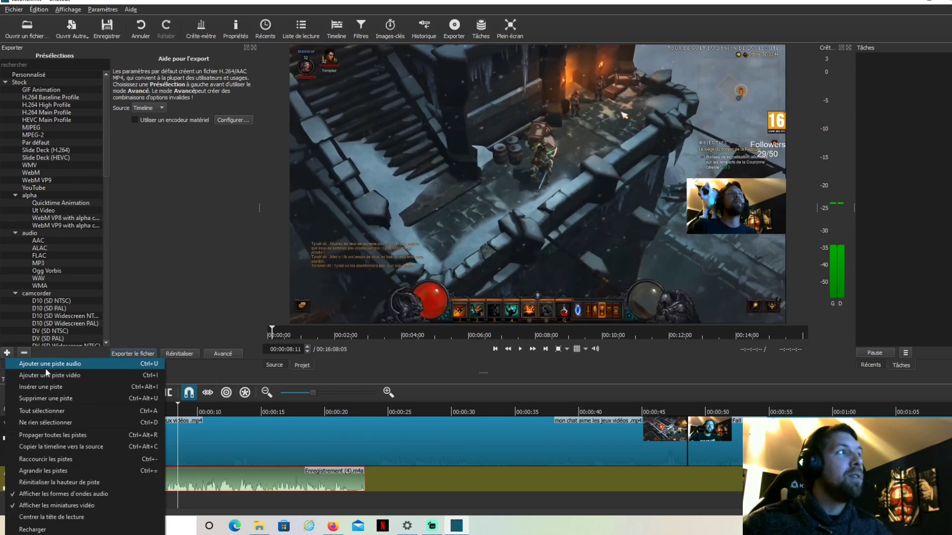
pyautogui.click(53, 376)
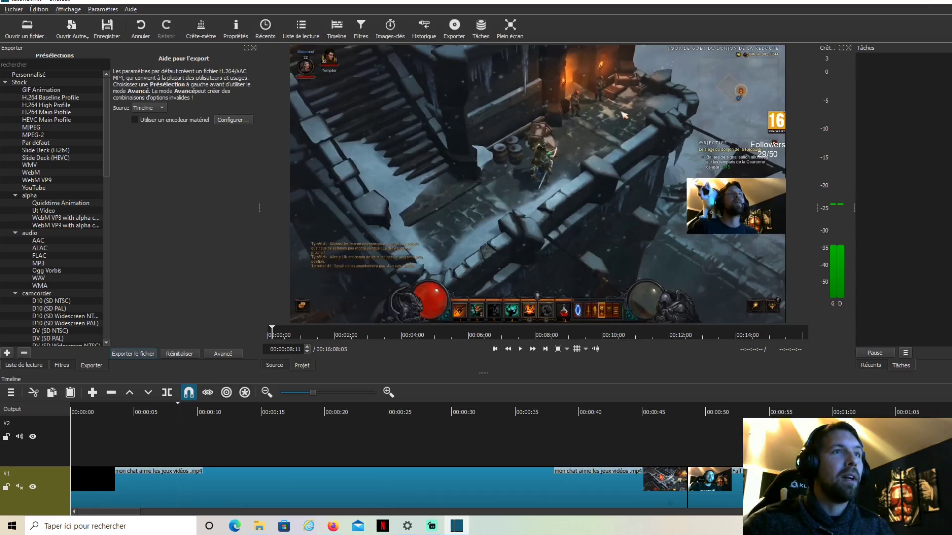
pyautogui.moveTo(709, 478); pyautogui.dragTo(15, 439)
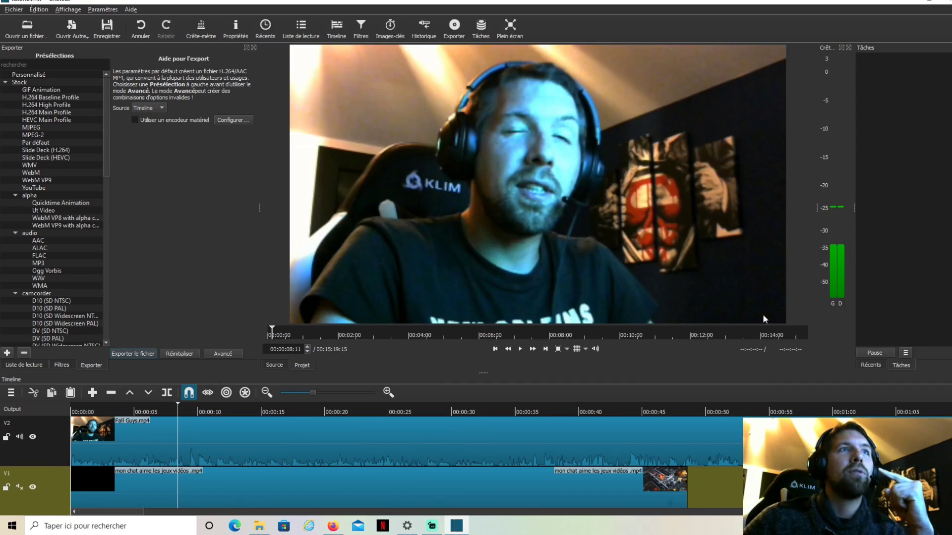
pyautogui.click(603, 443)
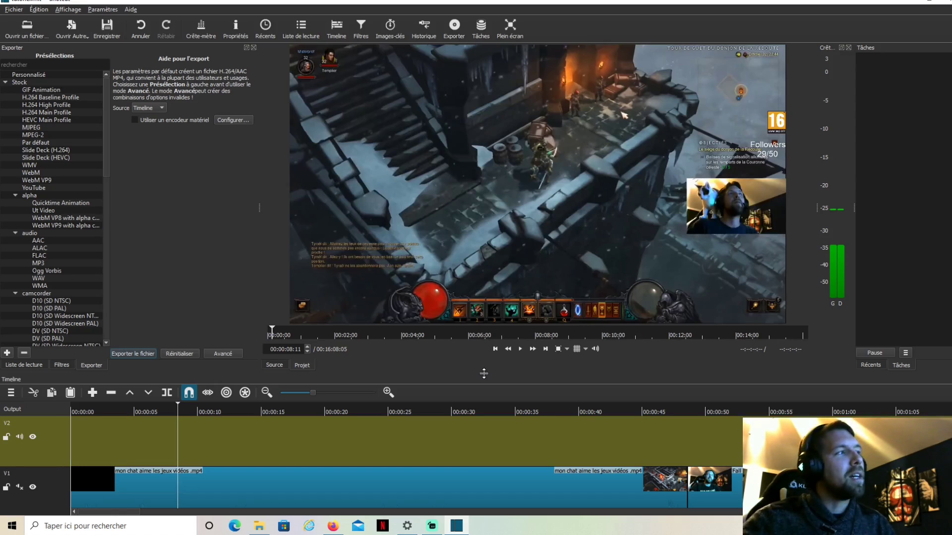
# Enlarge the timeline area upward and delete the empty V2 video track.
pyautogui.moveTo(484, 368); pyautogui.dragTo(483, 321)
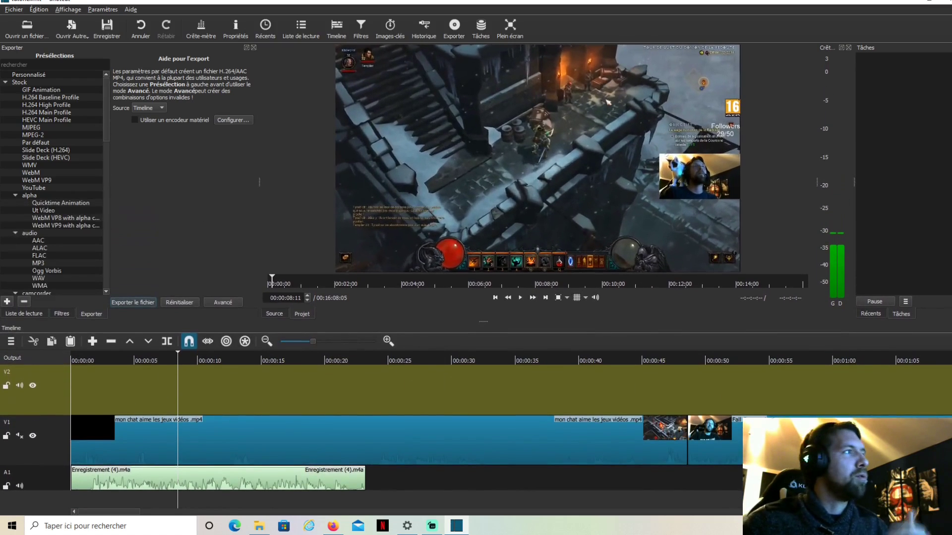
pyautogui.rightClick(33, 396)
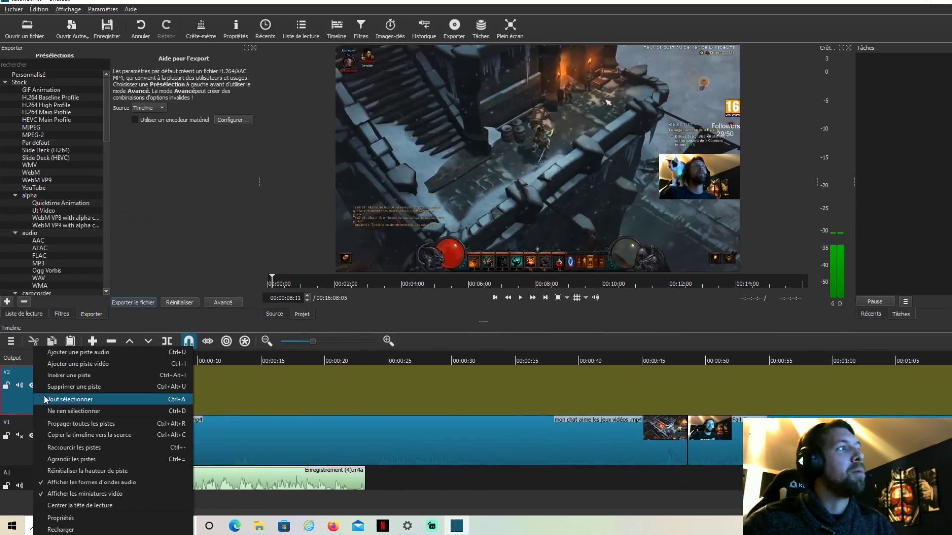
pyautogui.click(68, 388)
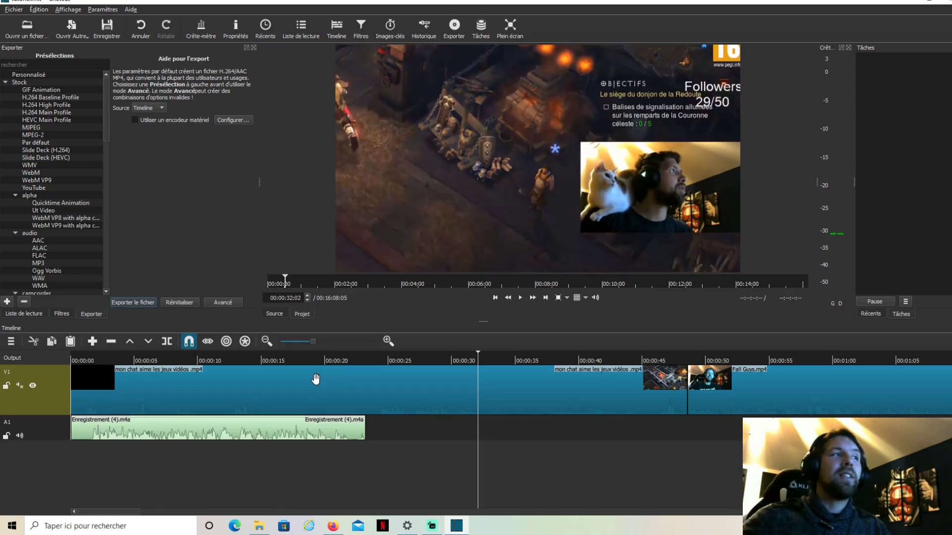
# Delete the mon chat aime les jeux vidéos.mp4 and Fall Guys.mp4 clips from the V1 track.
pyautogui.rightClick(326, 402)
pyautogui.click(364, 435)
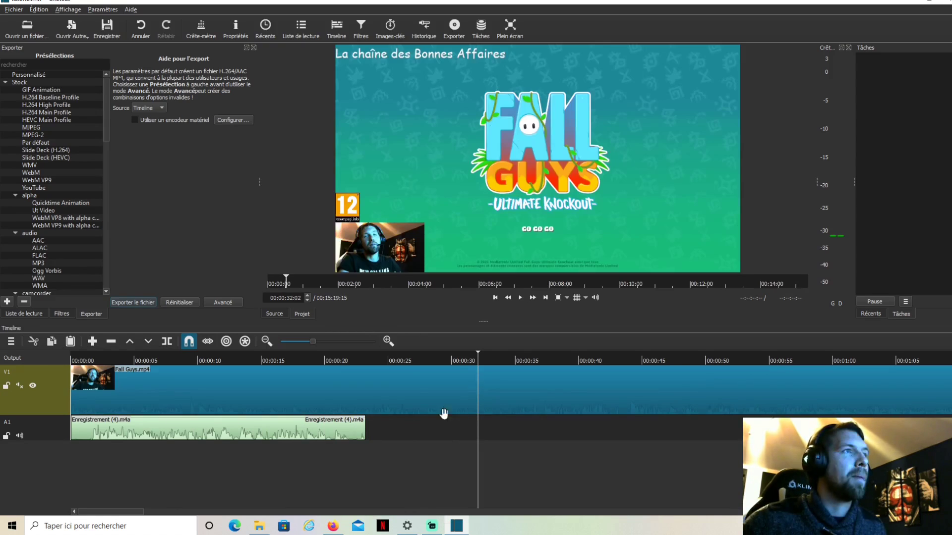
pyautogui.rightClick(407, 385)
pyautogui.click(437, 419)
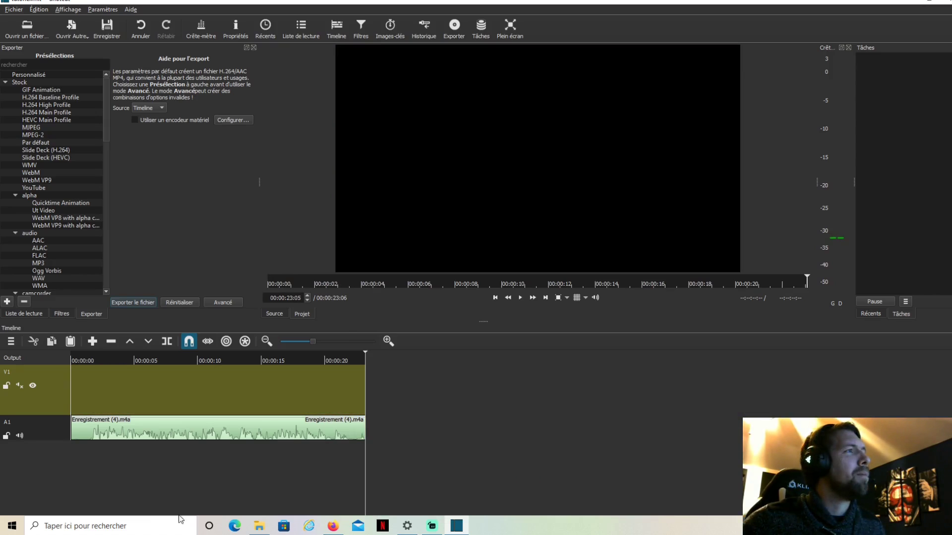
# Switch to File Explorer, open the images diverses folder and place crash.jpg at the start of the V1 track.
pyautogui.click(259, 526)
pyautogui.doubleClick(328, 203)
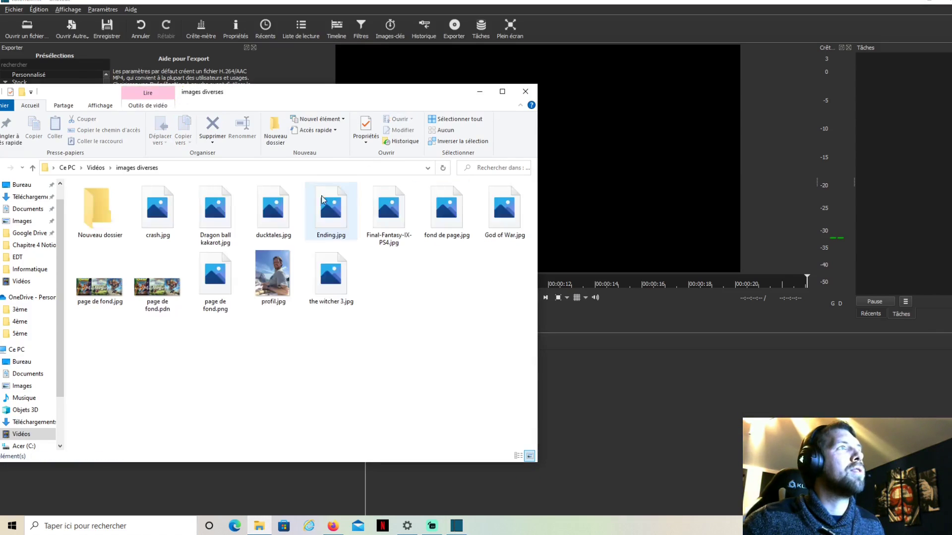
pyautogui.moveTo(327, 91); pyautogui.dragTo(835, 223)
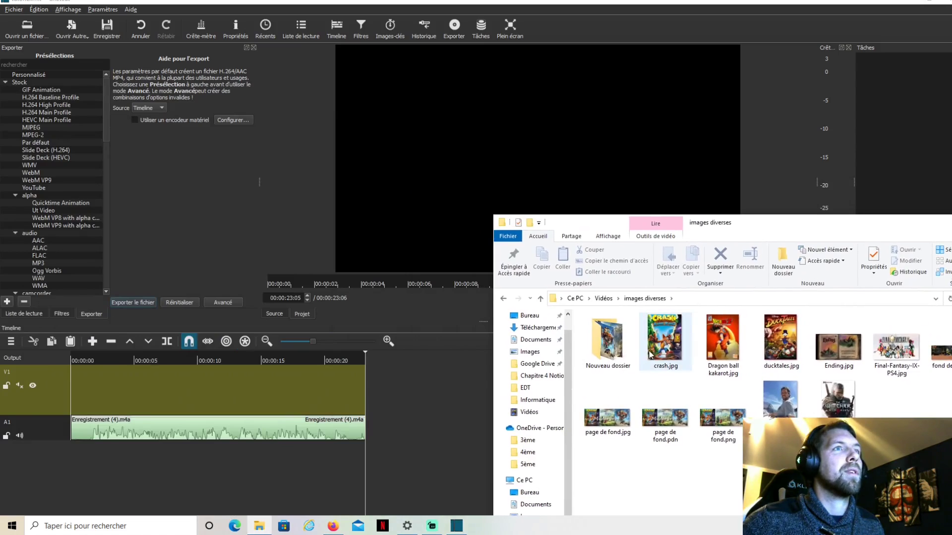
pyautogui.moveTo(651, 355); pyautogui.dragTo(99, 397)
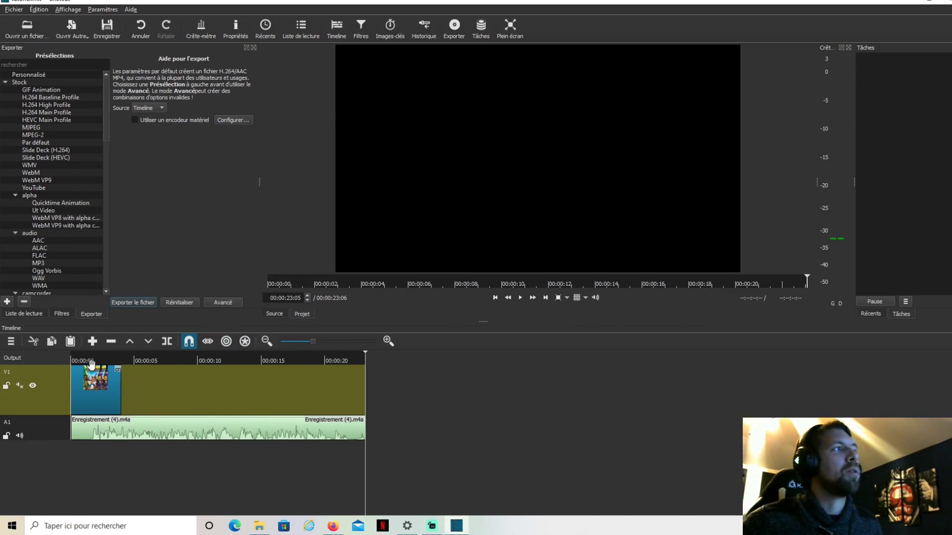
# Lengthen the crash.jpg clip on V1 to about 5 seconds.
pyautogui.rightClick(105, 390)
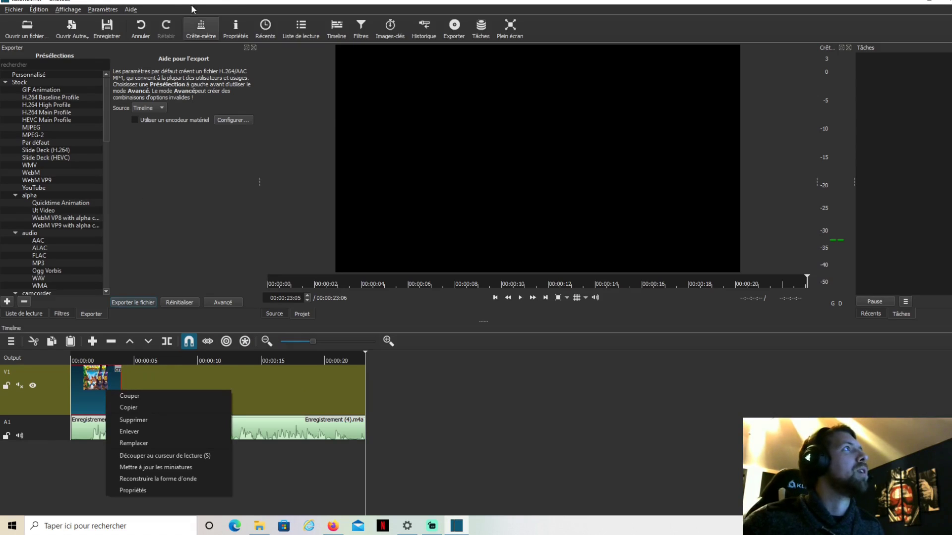
pyautogui.click(100, 398)
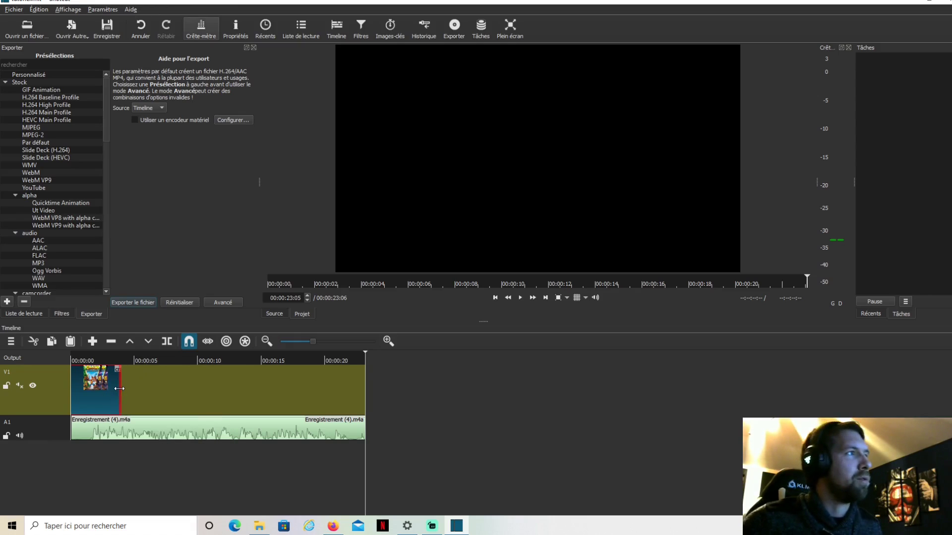
pyautogui.moveTo(162, 389); pyautogui.dragTo(133, 396)
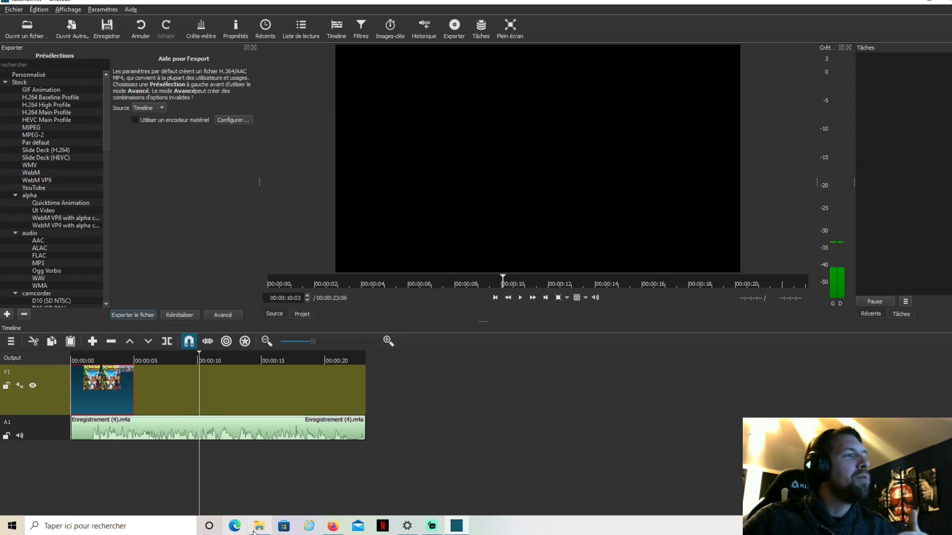
# Add Dragon ball kakarot.jpg, ducktales.jpg and profil.jpg from the images diverses folder to free spots on V1.
pyautogui.click(257, 528)
pyautogui.moveTo(723, 342); pyautogui.dragTo(226, 411)
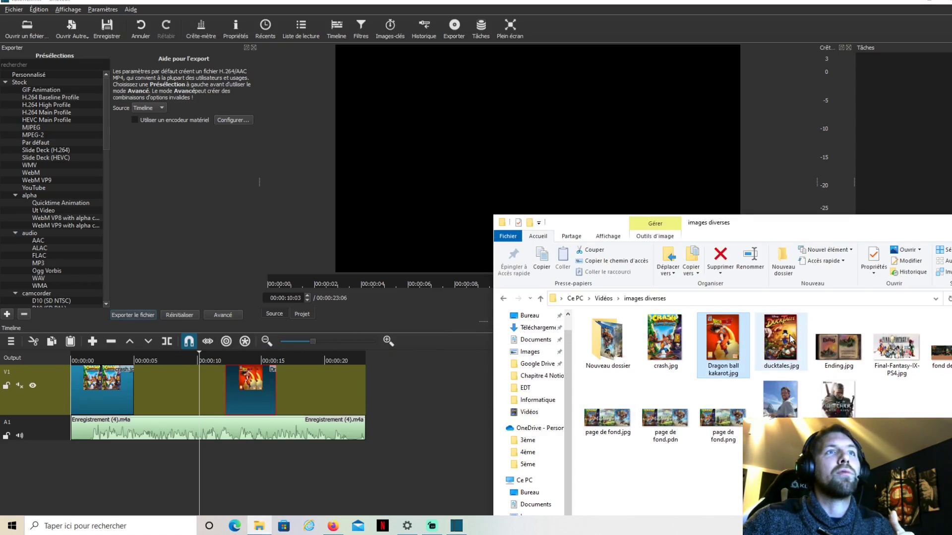
pyautogui.moveTo(780, 342); pyautogui.dragTo(383, 404)
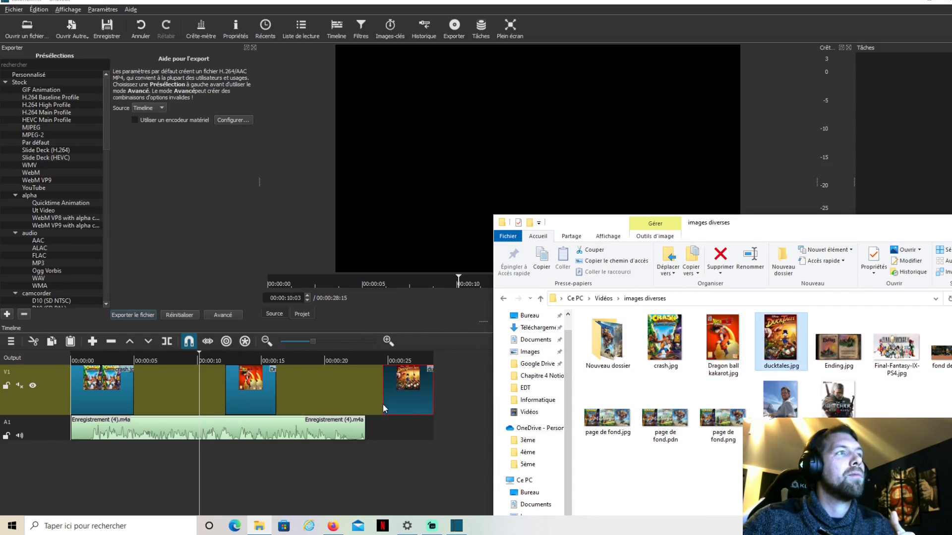
pyautogui.moveTo(781, 399); pyautogui.dragTo(170, 398)
# Rearrange the V1 images without gaps from the start in the order profil.jpg, Dragon ball kakarot.jpg, crash.jpg, ducktales.jpg.
pyautogui.moveTo(97, 392); pyautogui.dragTo(540, 397)
pyautogui.moveTo(187, 387); pyautogui.dragTo(109, 389)
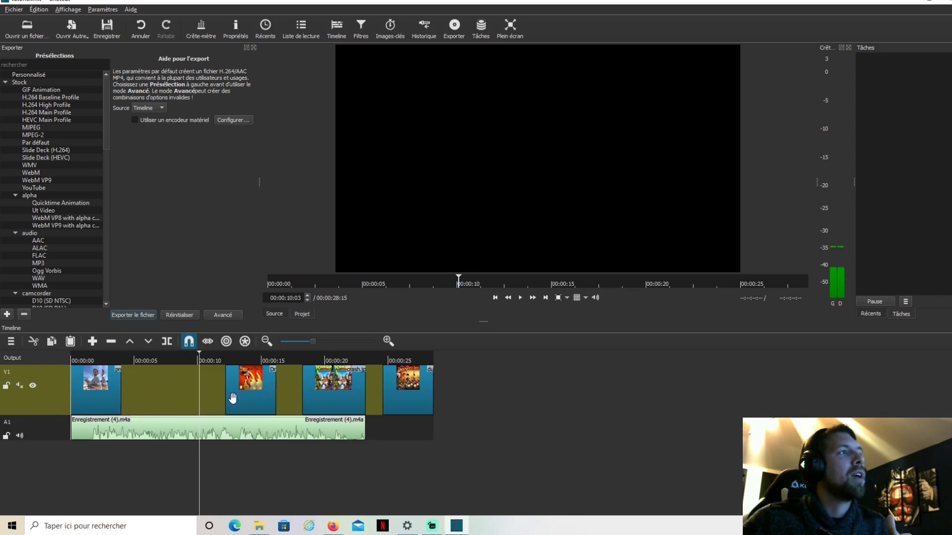
pyautogui.moveTo(233, 398); pyautogui.dragTo(128, 397)
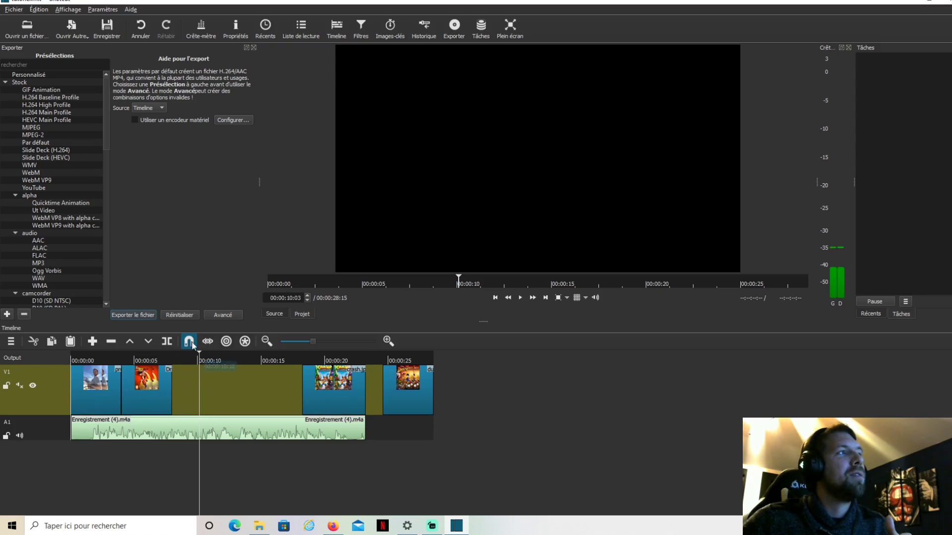
pyautogui.click(190, 342)
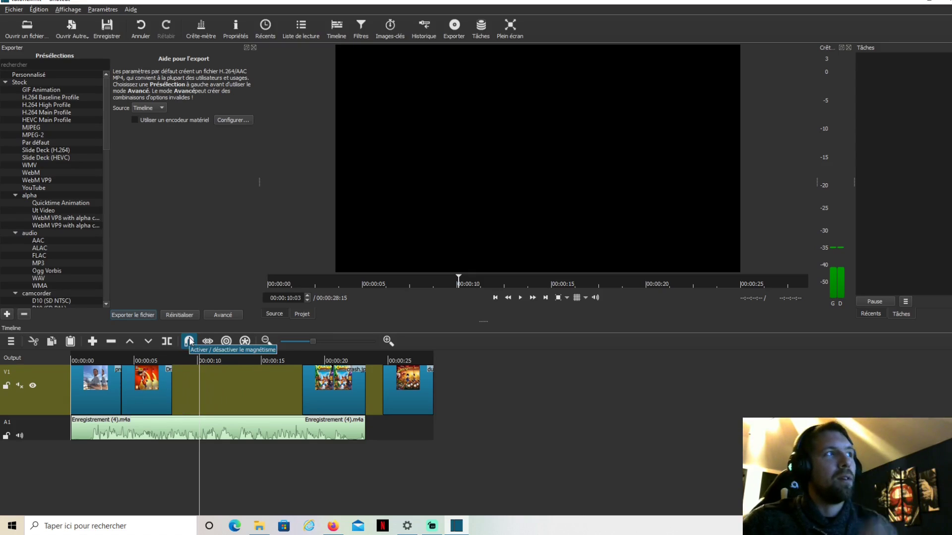
pyautogui.moveTo(337, 388); pyautogui.dragTo(208, 392)
pyautogui.moveTo(410, 382); pyautogui.dragTo(263, 389)
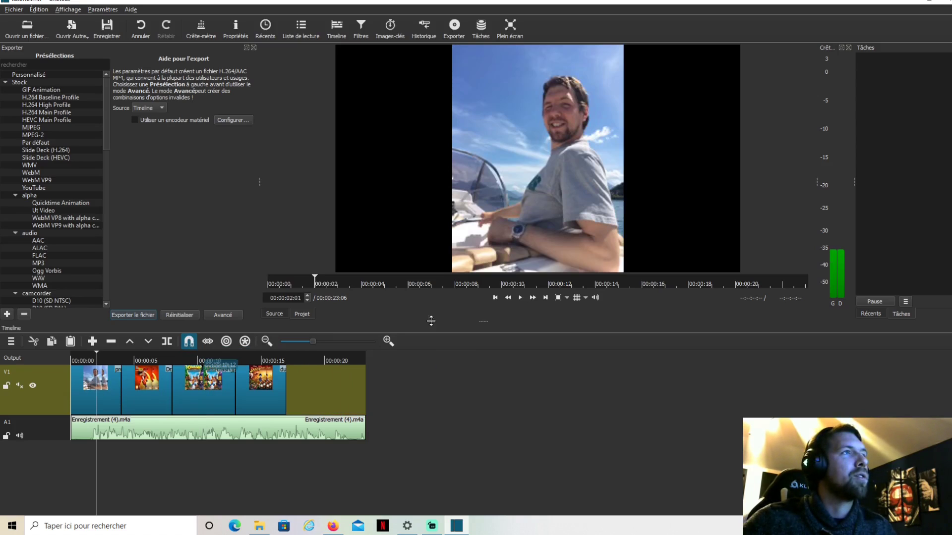
# Play back part of the image sequence with the recording, including the change to crash.jpg.
pyautogui.click(515, 299)
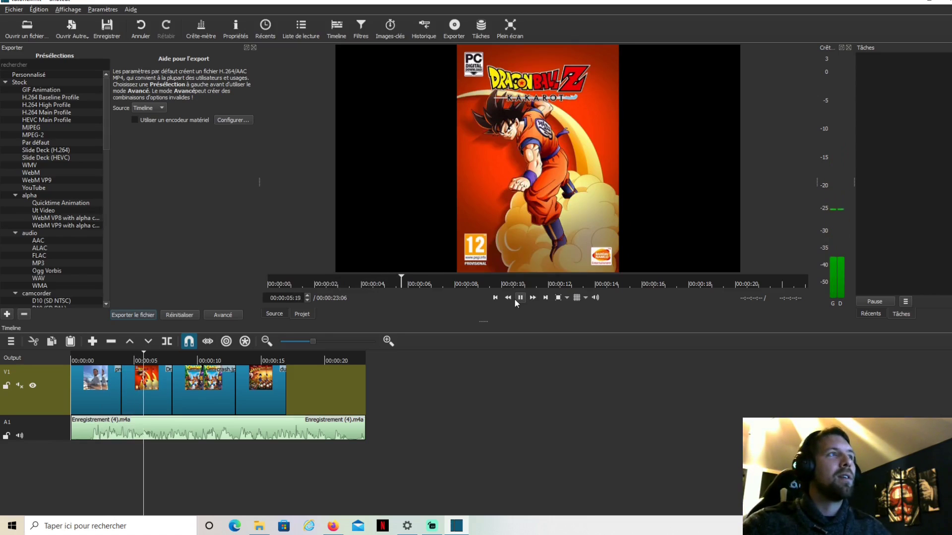
pyautogui.click(234, 354)
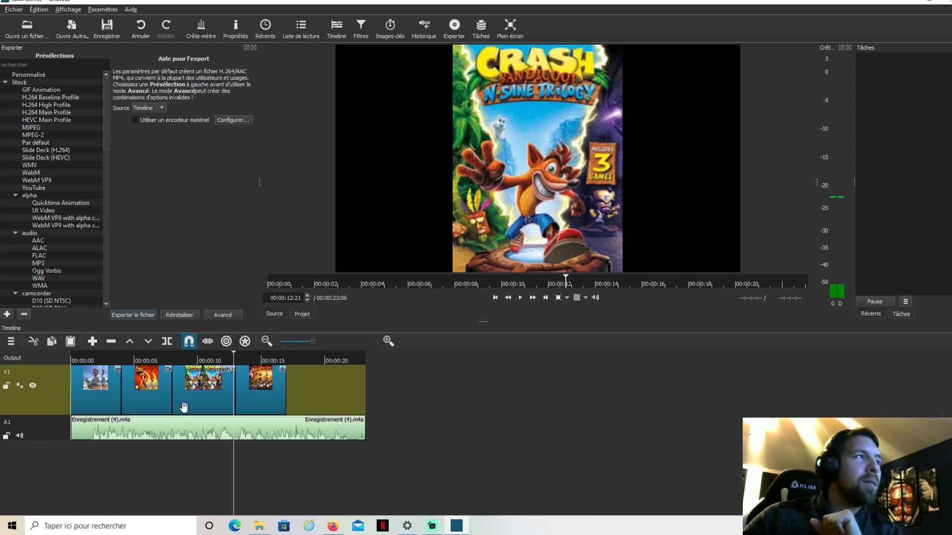
# Browse the video and audio filters for the profil.jpg clip on V1 and apply the Fondu vidéo sortant filter.
pyautogui.click(104, 402)
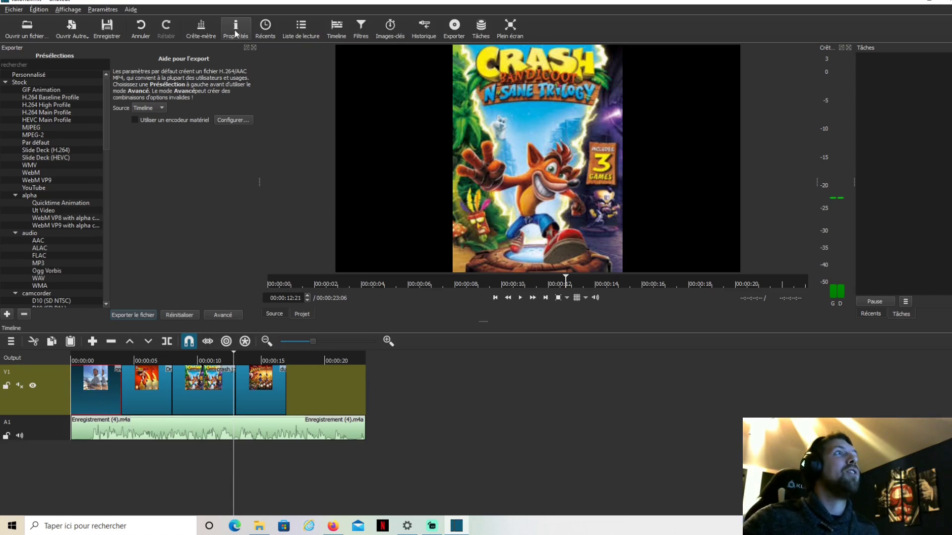
pyautogui.click(360, 36)
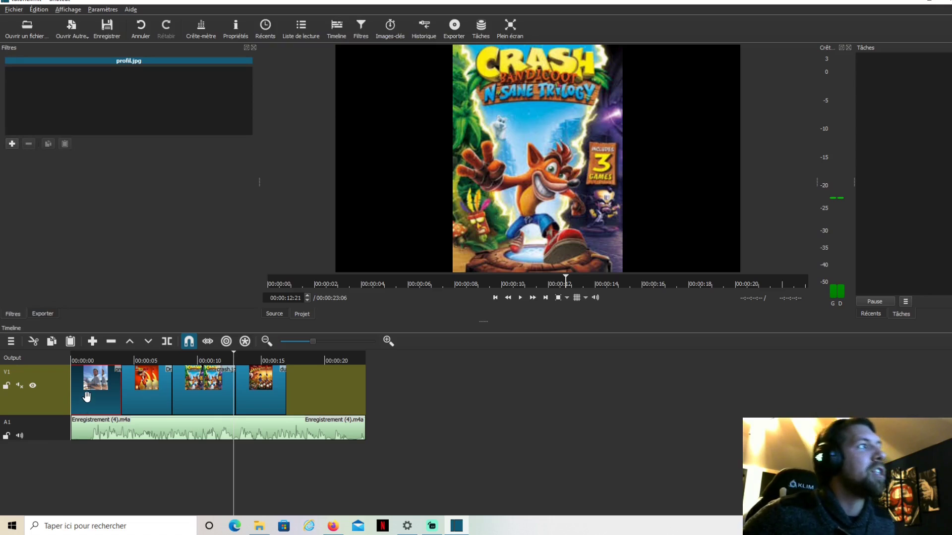
pyautogui.click(10, 144)
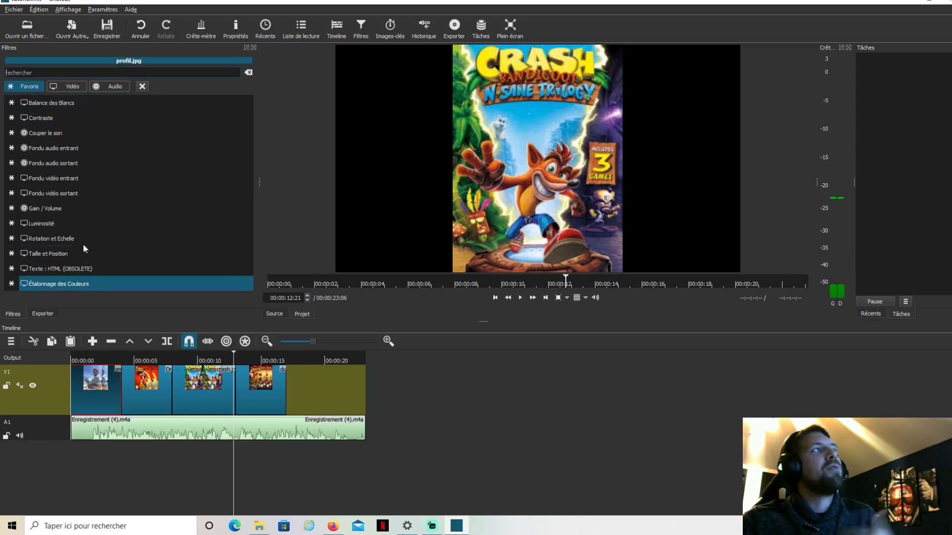
pyautogui.click(69, 88)
pyautogui.moveTo(249, 125); pyautogui.dragTo(253, 295)
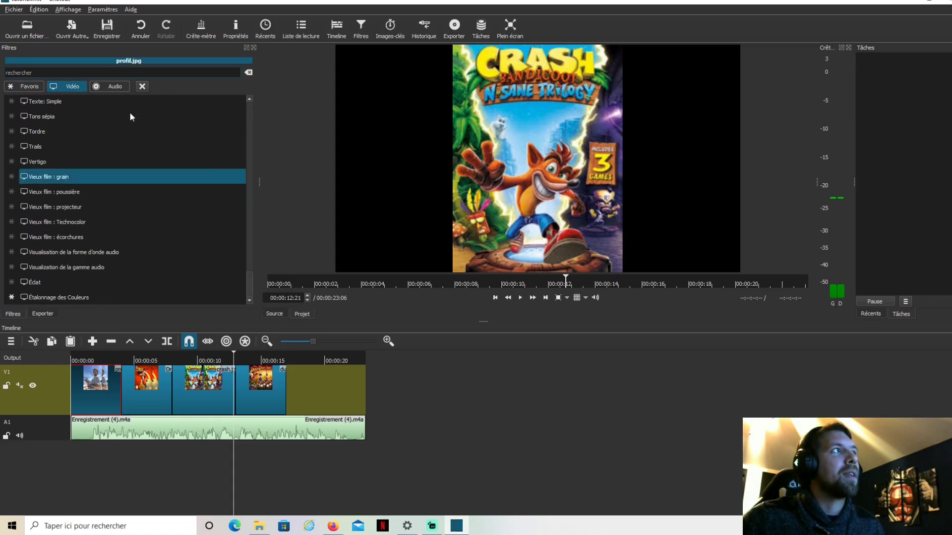
pyautogui.click(105, 87)
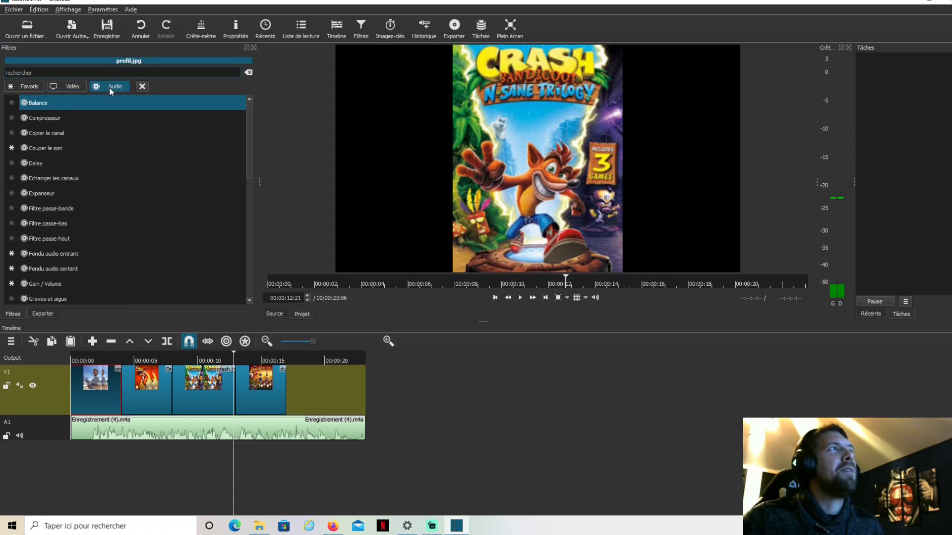
pyautogui.click(73, 86)
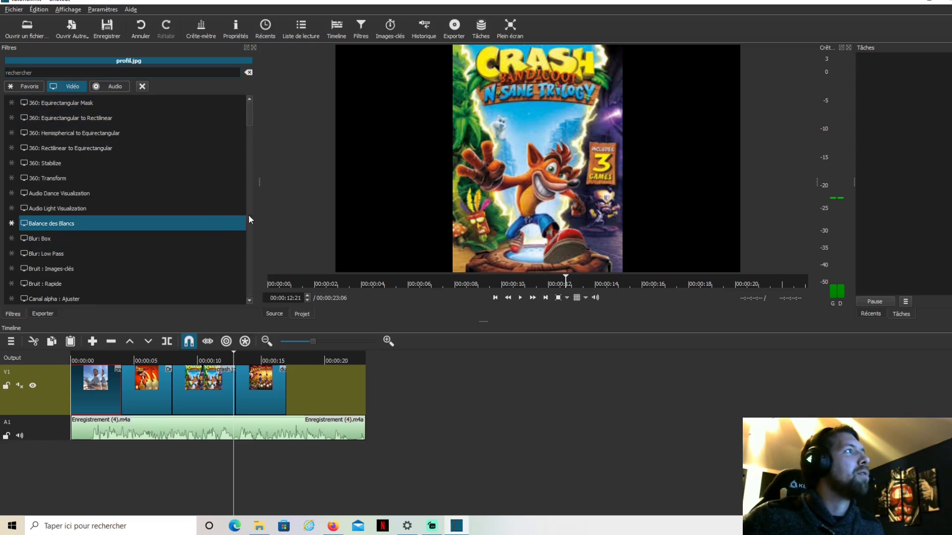
pyautogui.moveTo(250, 117); pyautogui.dragTo(255, 161)
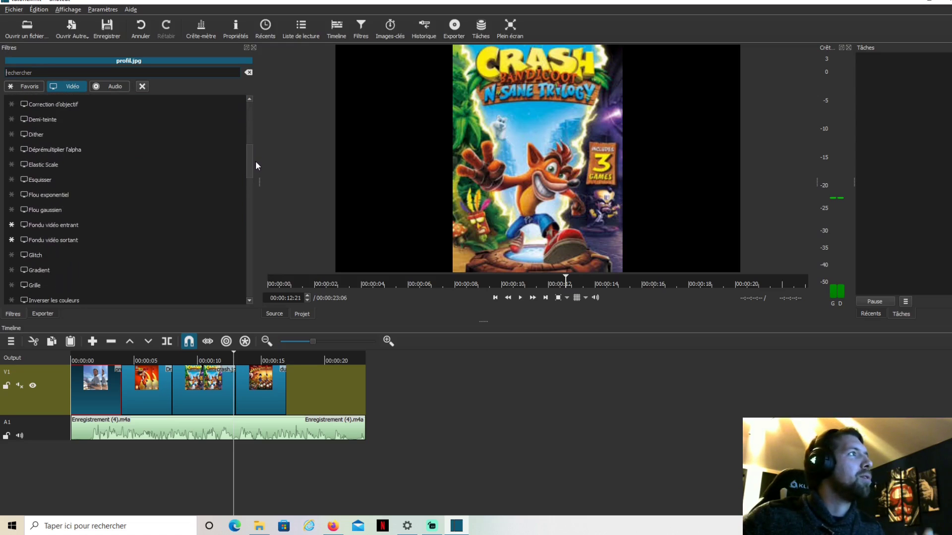
pyautogui.click(67, 240)
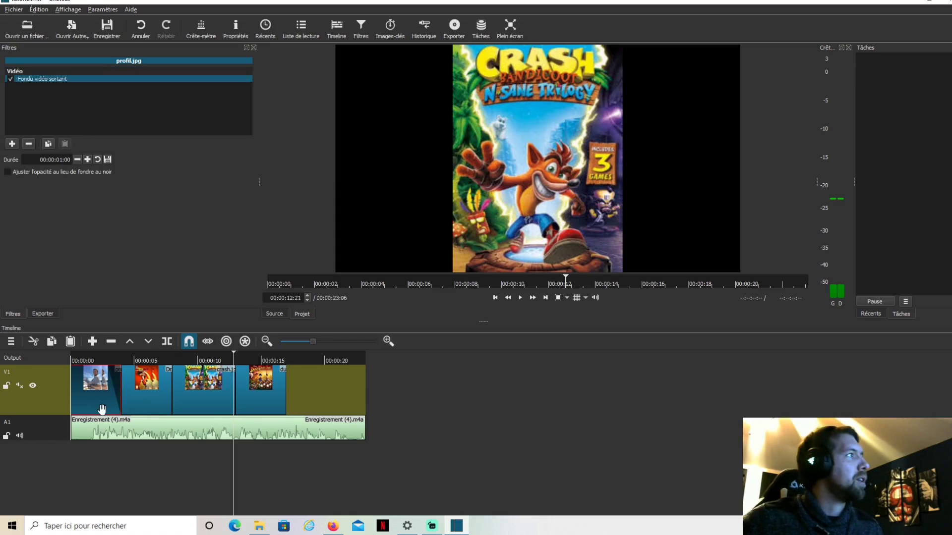
# Enlarge the timeline clips and play back the fade-out from profil.jpg into Dragon ball kakarot.jpg.
pyautogui.click(389, 341)
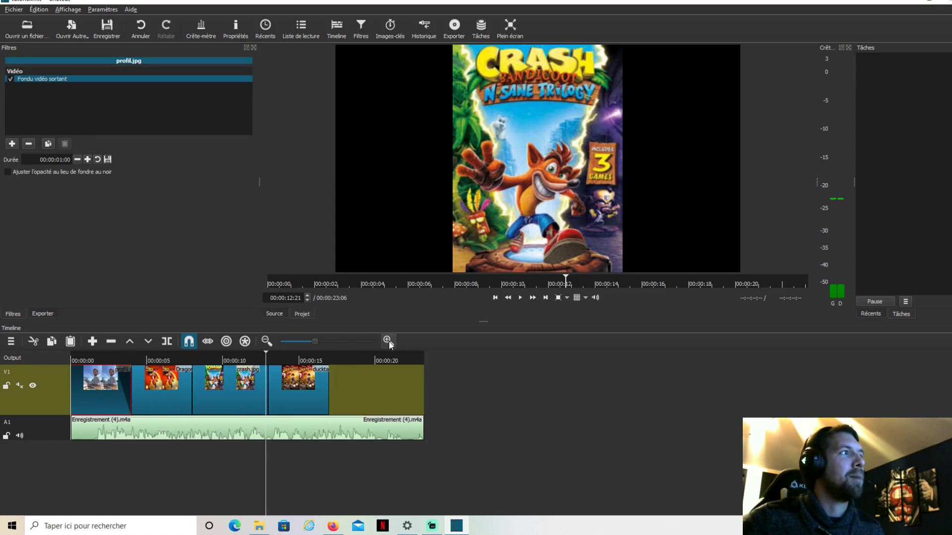
pyautogui.click(388, 341)
pyautogui.click(388, 342)
pyautogui.click(389, 341)
pyautogui.click(387, 341)
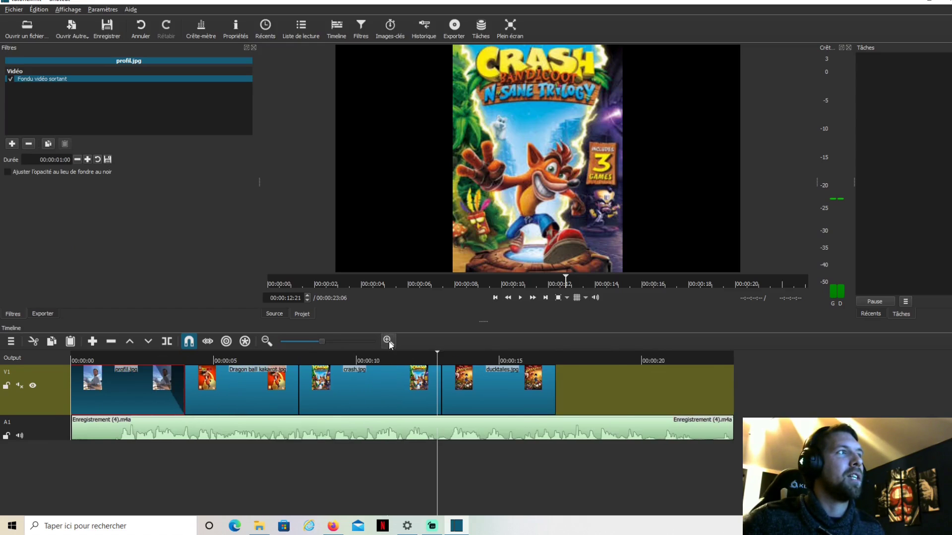
pyautogui.click(387, 340)
pyautogui.click(387, 341)
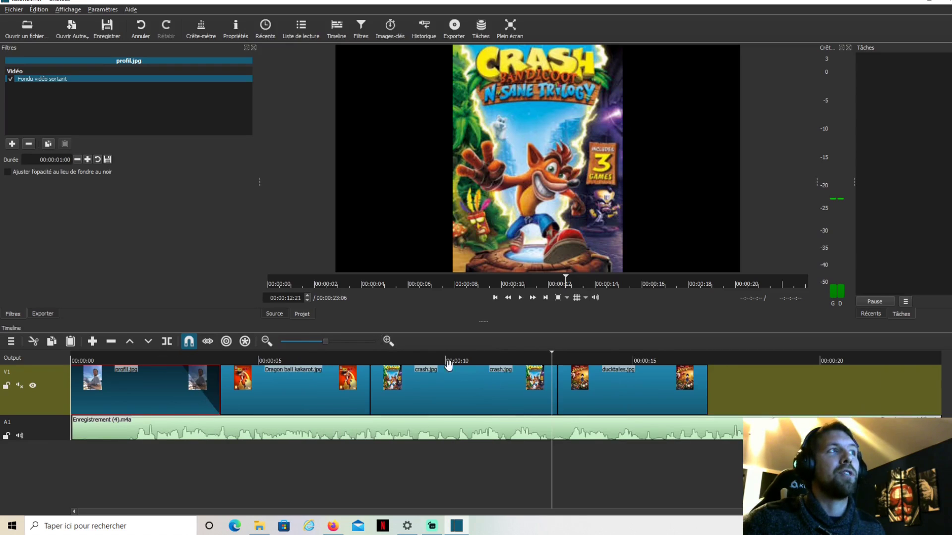
pyautogui.hscroll(1, 427, 354)
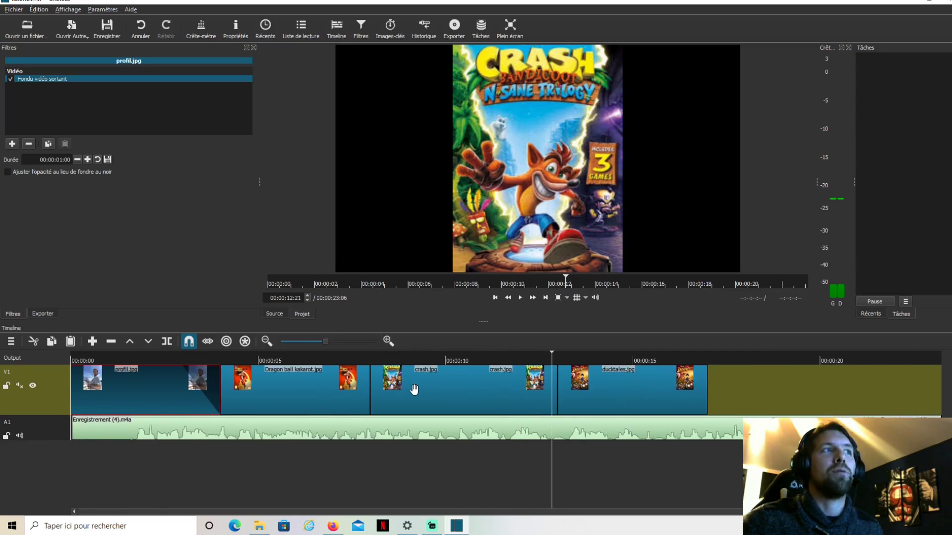
pyautogui.click(205, 402)
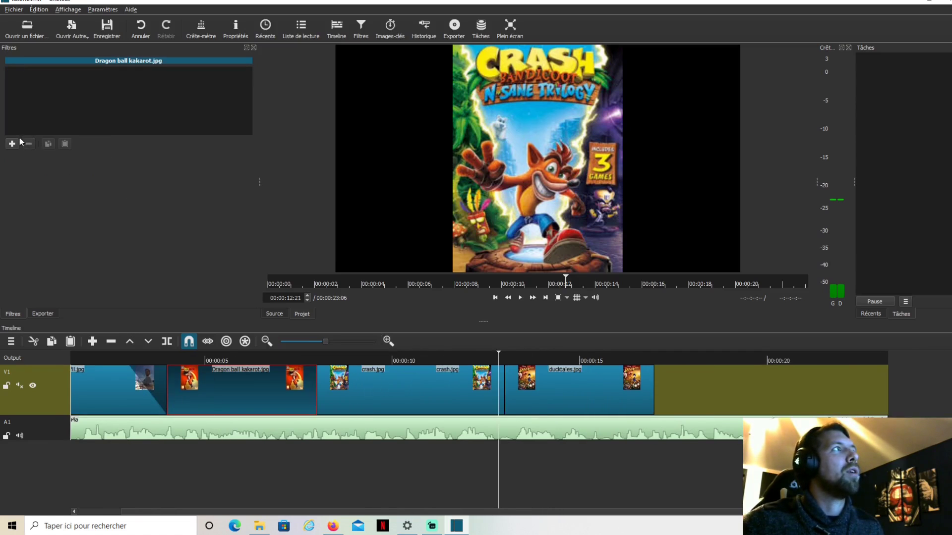
pyautogui.click(120, 379)
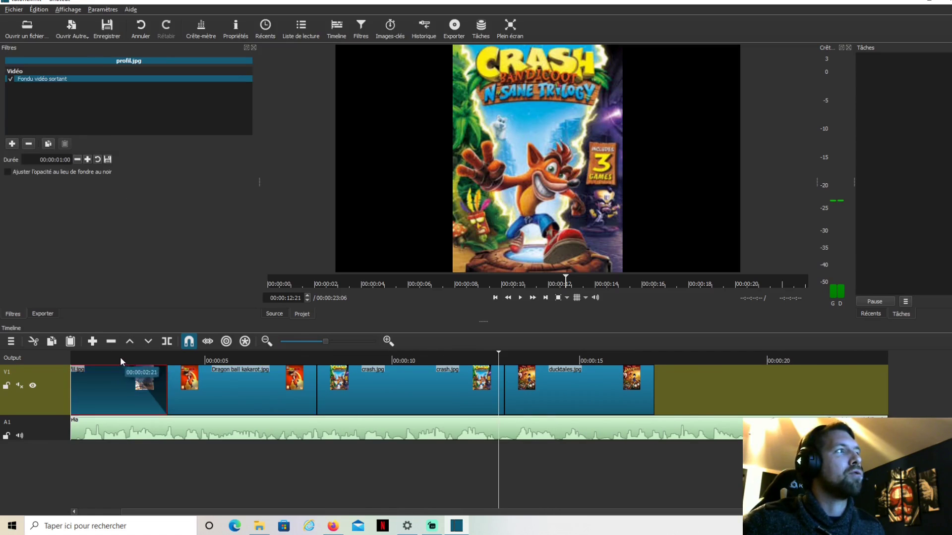
pyautogui.click(522, 301)
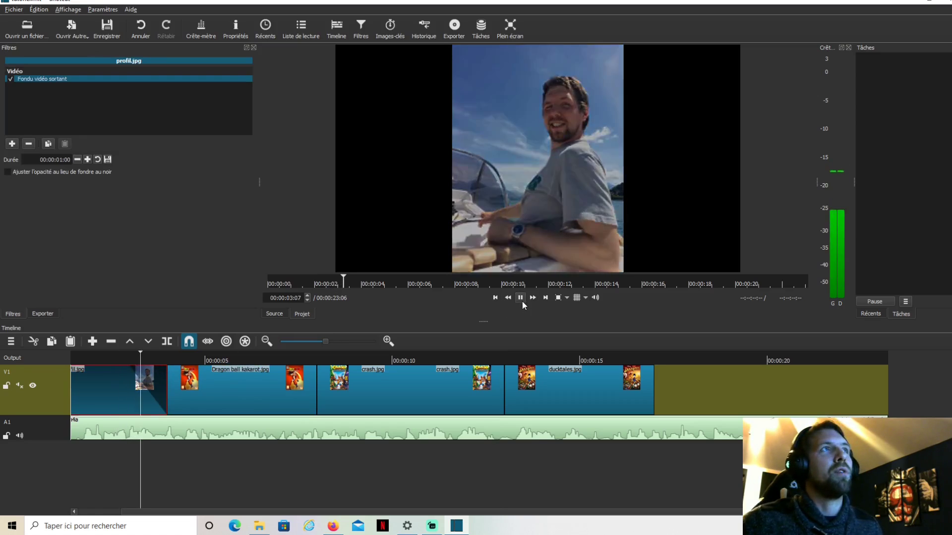
pyautogui.click(520, 298)
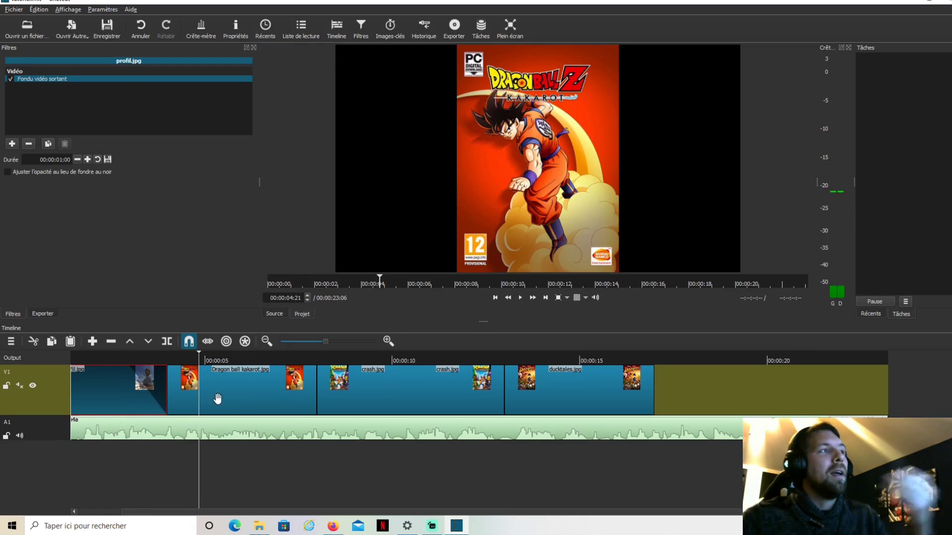
# Apply Fondu vidéo entrant and Fondu vidéo sortant to the Dragon ball kakarot.jpg clip, previewing its fade-in from profil.jpg.
pyautogui.click(218, 387)
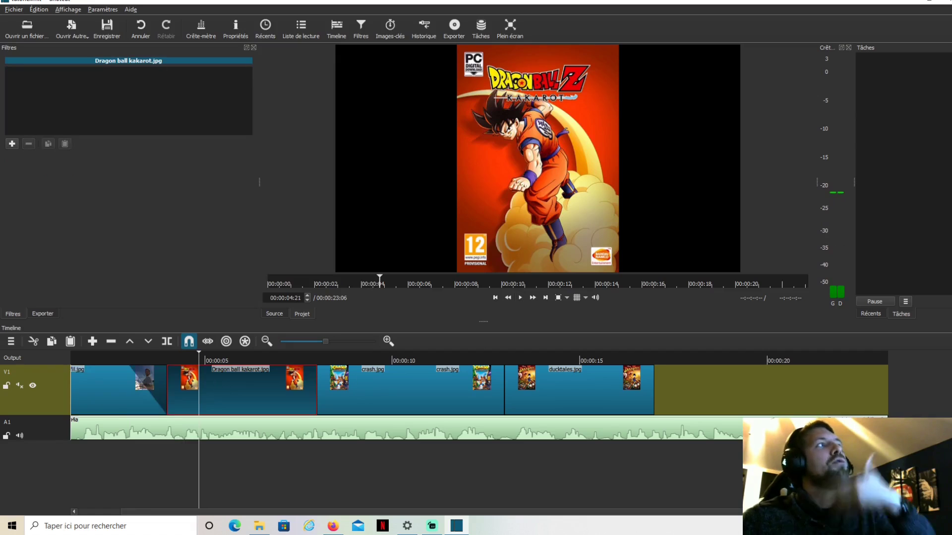
pyautogui.click(12, 144)
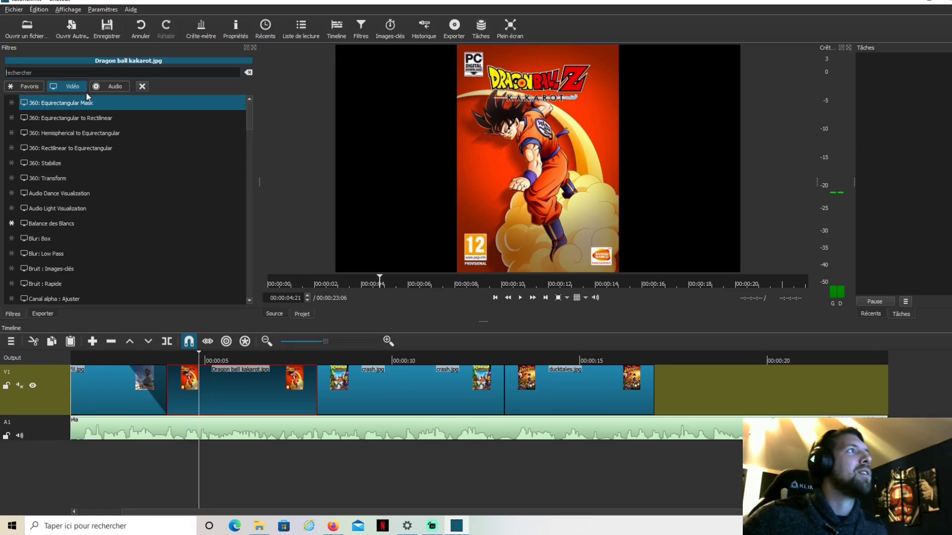
pyautogui.click(46, 180)
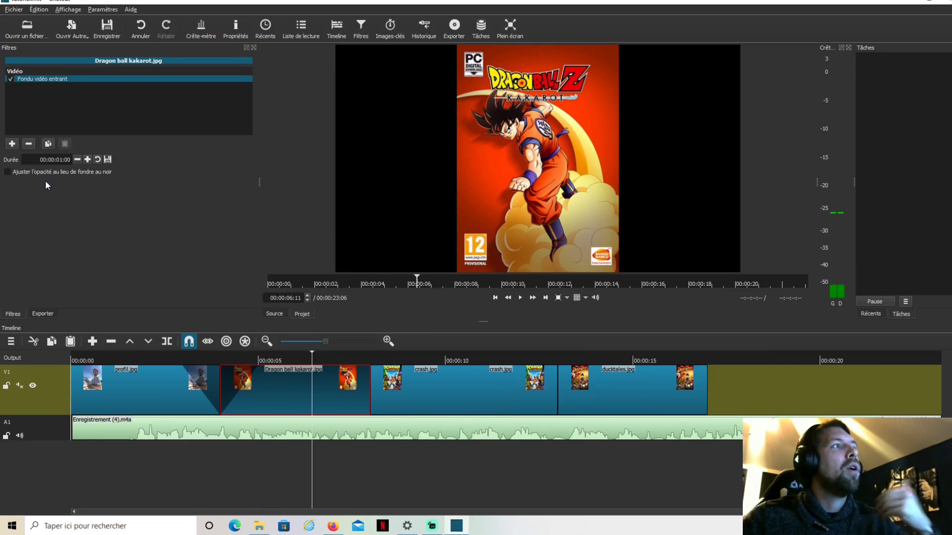
pyautogui.click(174, 360)
pyautogui.click(520, 297)
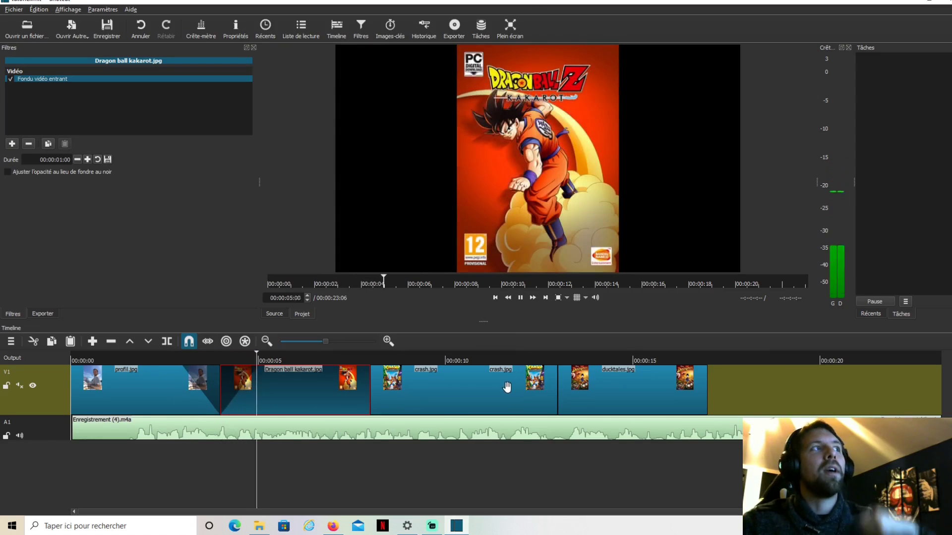
pyautogui.moveTo(368, 368); pyautogui.dragTo(327, 368)
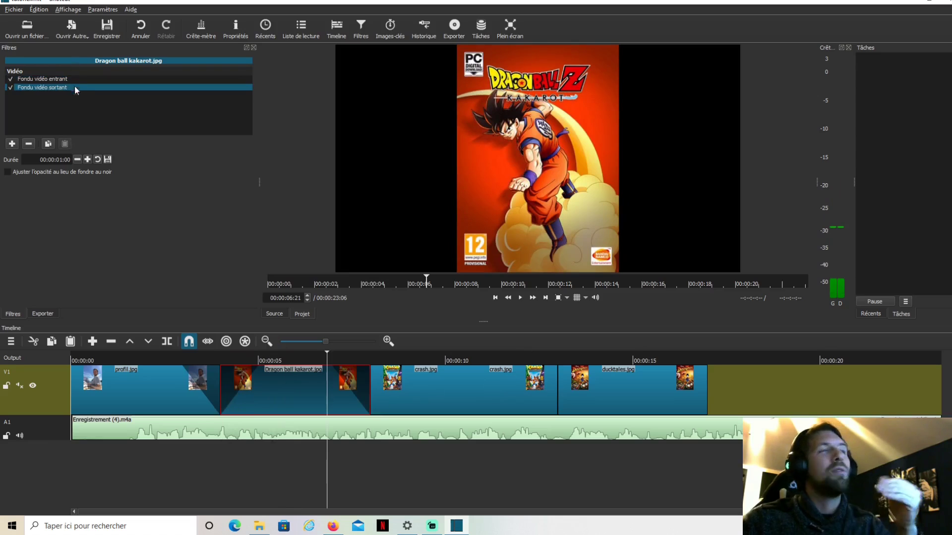
# Copy the fade filters of Dragon ball kakarot.jpg and paste them onto the crash.jpg and ducktales.jpg clips.
pyautogui.click(45, 148)
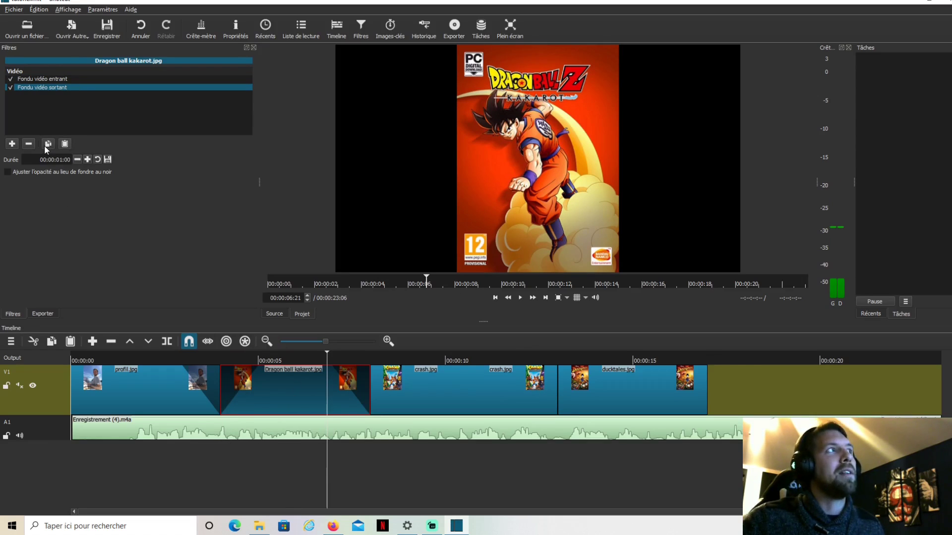
pyautogui.click(496, 388)
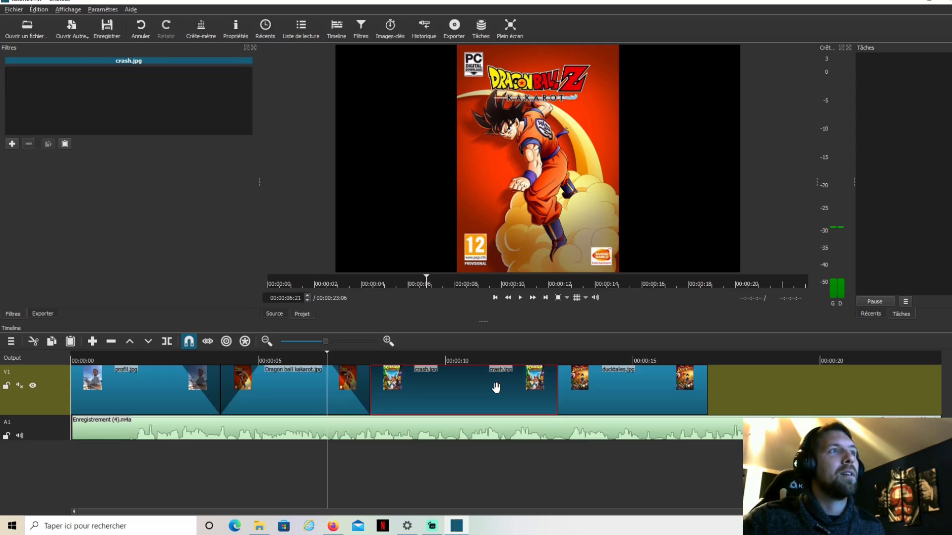
pyautogui.click(65, 144)
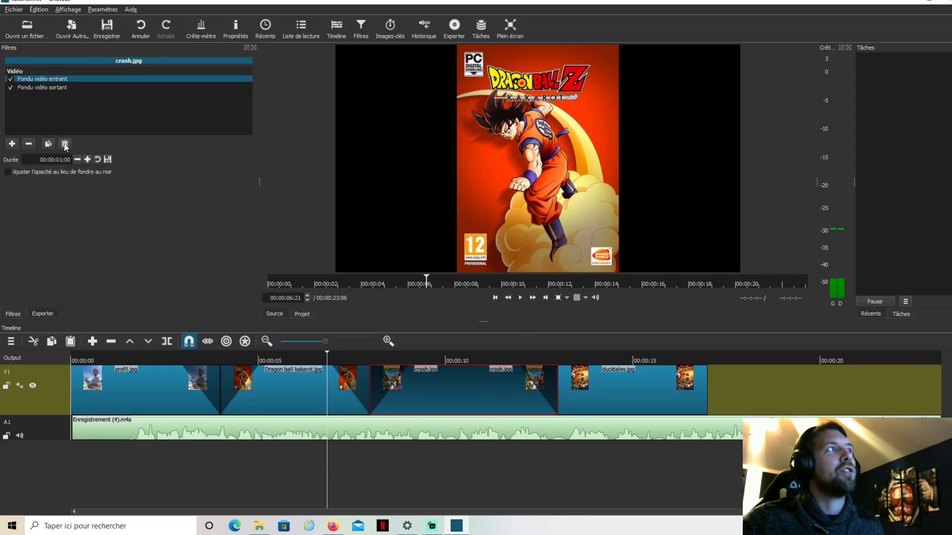
pyautogui.click(622, 384)
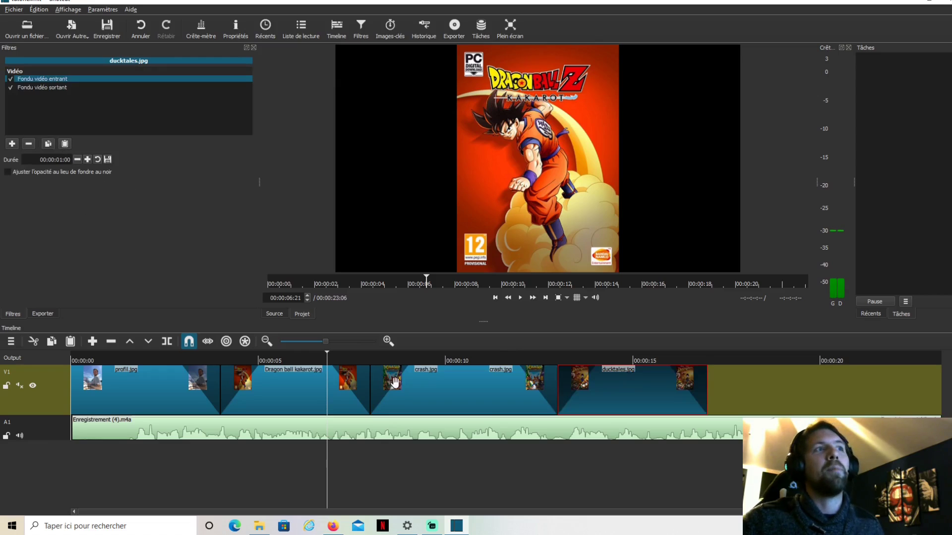
# Select the crash.jpg and ducktales.jpg clips together and play back the fades through to ducktales.jpg.
pyautogui.click(499, 399)
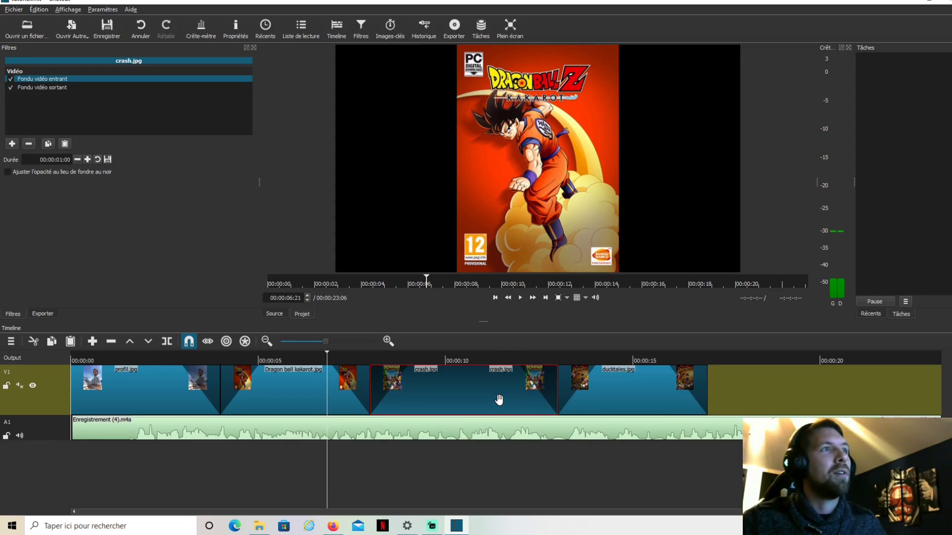
pyautogui.keyDown('ctrl'); pyautogui.click(657, 383); pyautogui.keyUp('ctrl')
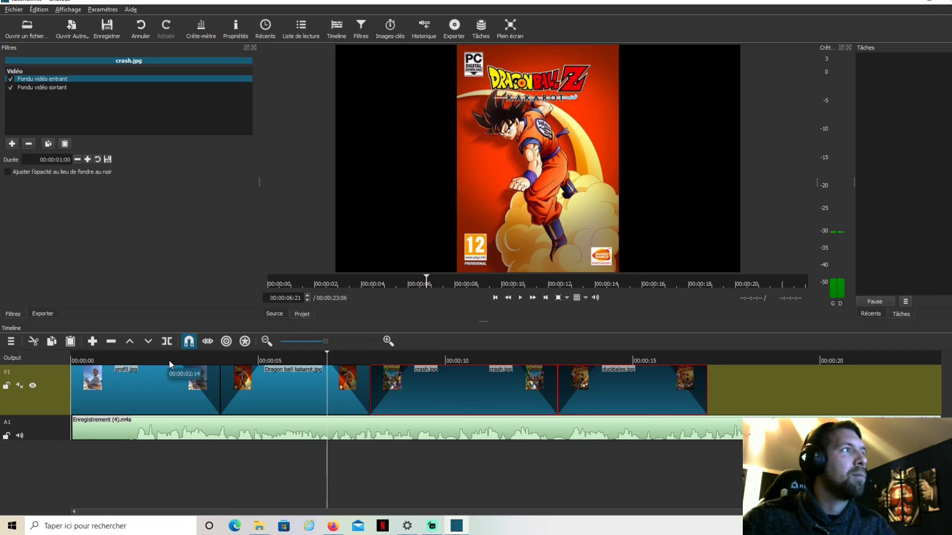
pyautogui.click(520, 298)
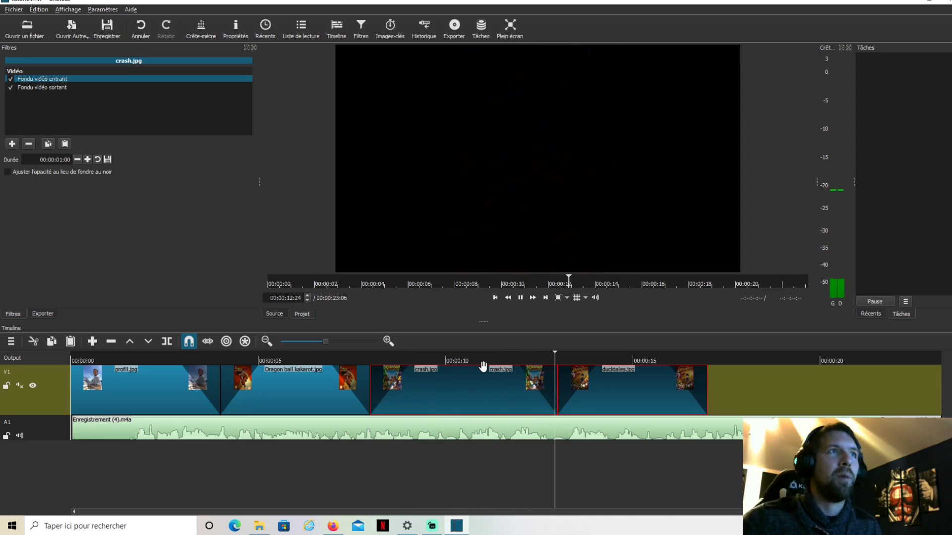
pyautogui.click(520, 298)
# Play back the transition from profil.jpg to Dragon ball kakarot.jpg with the latter clip's fade filters shown.
pyautogui.click(11, 144)
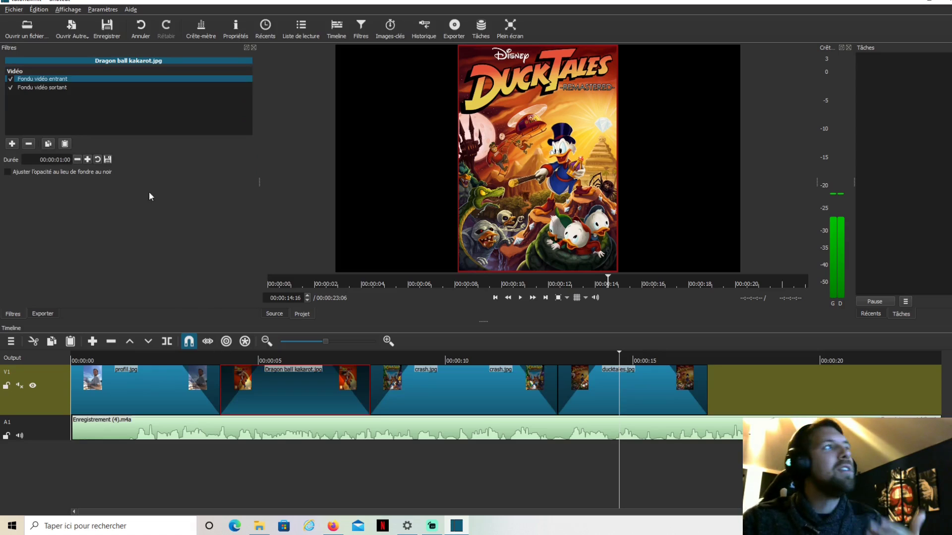
pyautogui.click(179, 360)
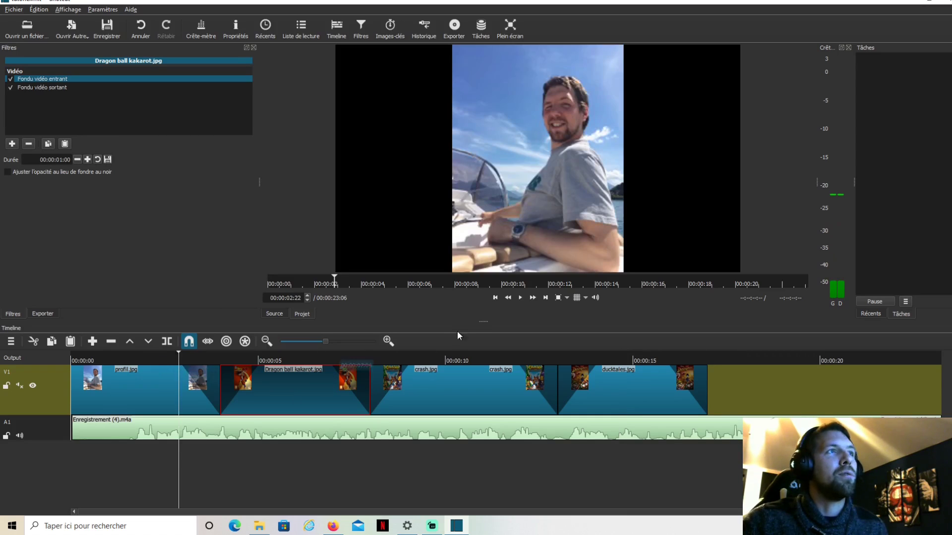
pyautogui.click(524, 300)
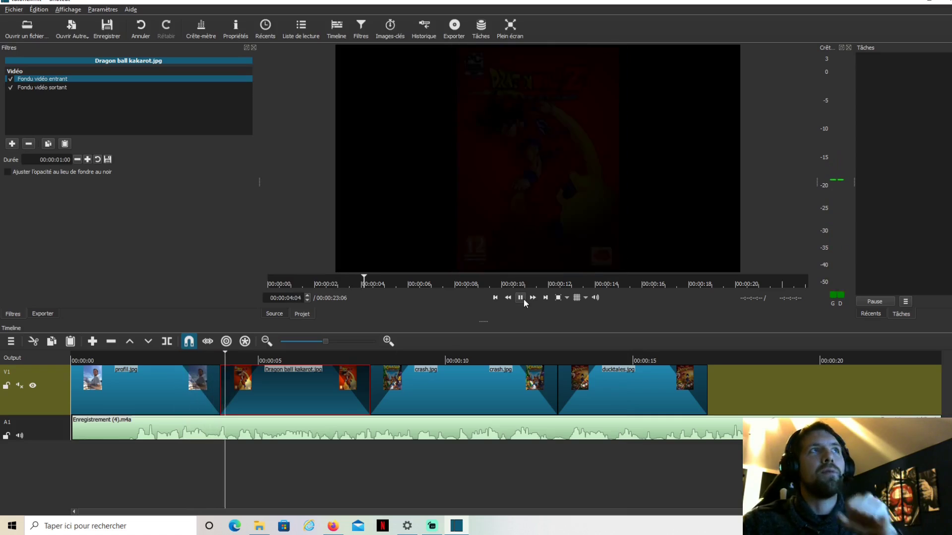
pyautogui.click(523, 300)
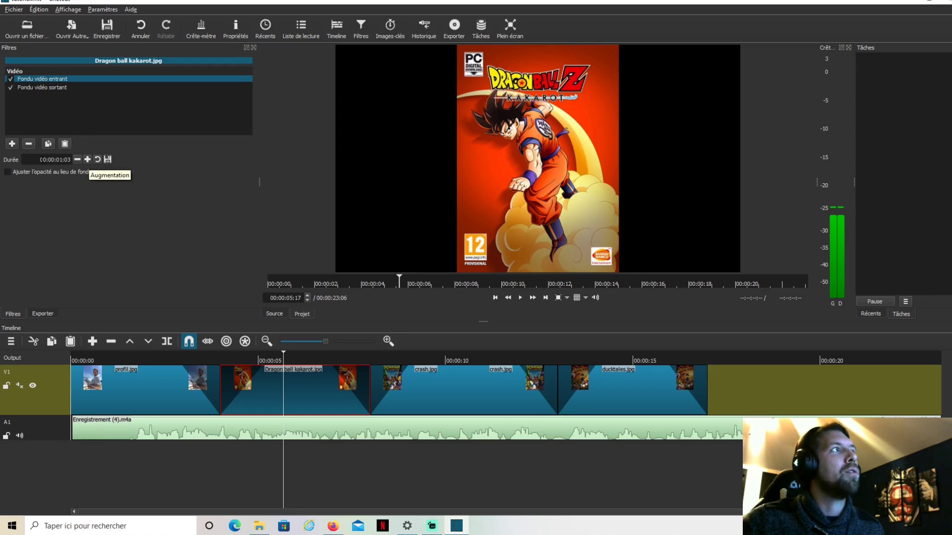
# Set the Fondu vidéo entrant duration on Dragon ball kakarot.jpg to 00:00:02:00 and play back the longer fade-in.
pyautogui.tripleClick(56, 160)
pyautogui.click(60, 159)
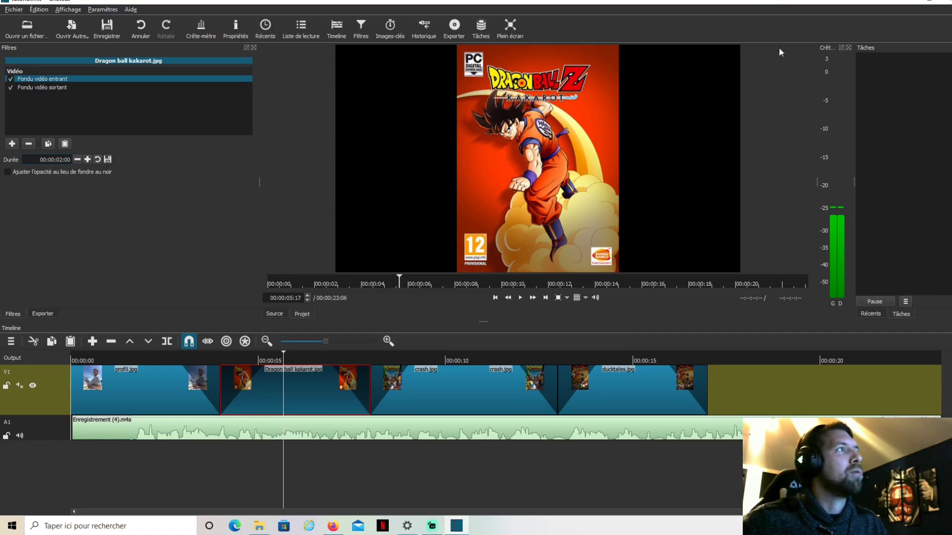
pyautogui.press('Return')
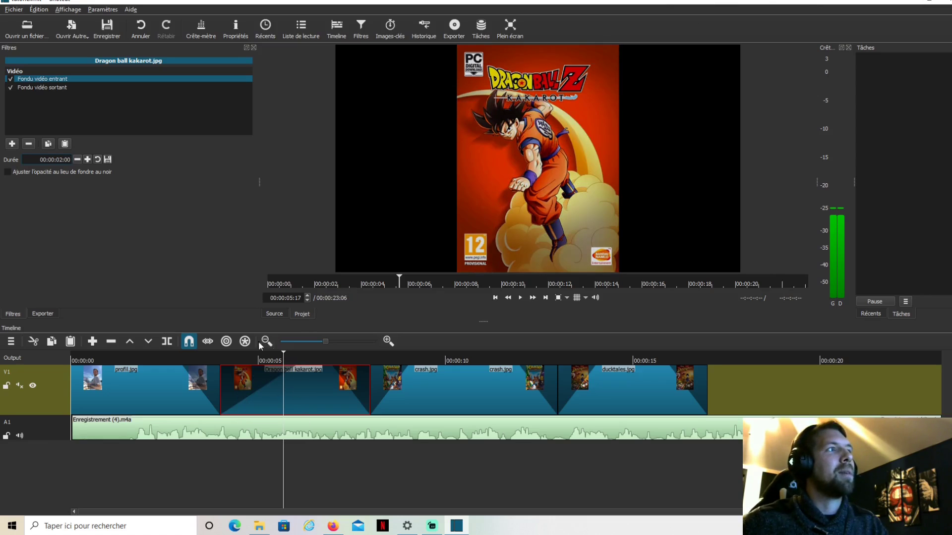
pyautogui.click(218, 355)
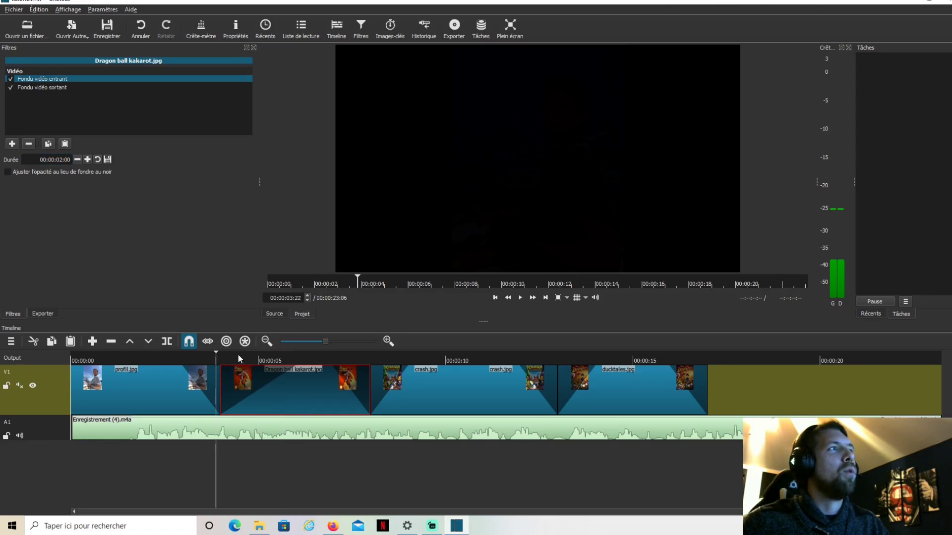
pyautogui.click(520, 298)
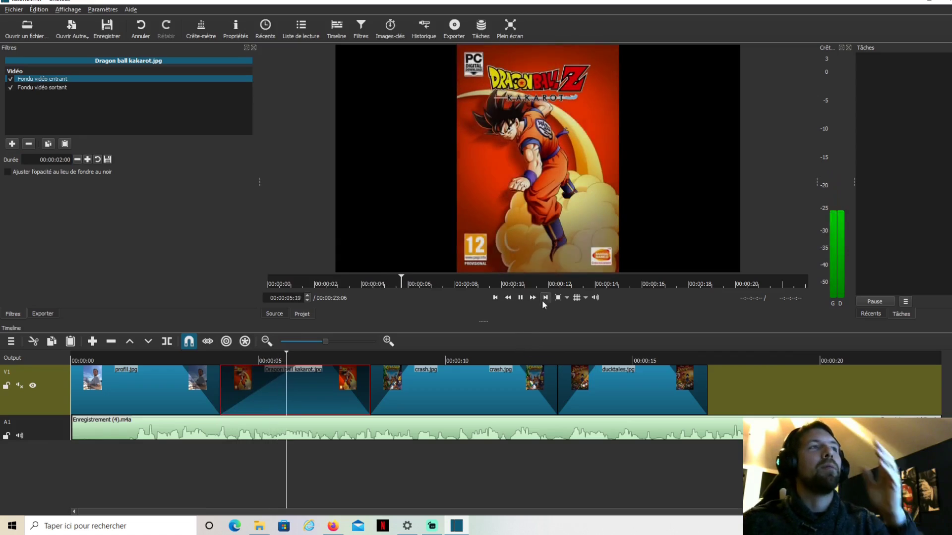
pyautogui.click(520, 298)
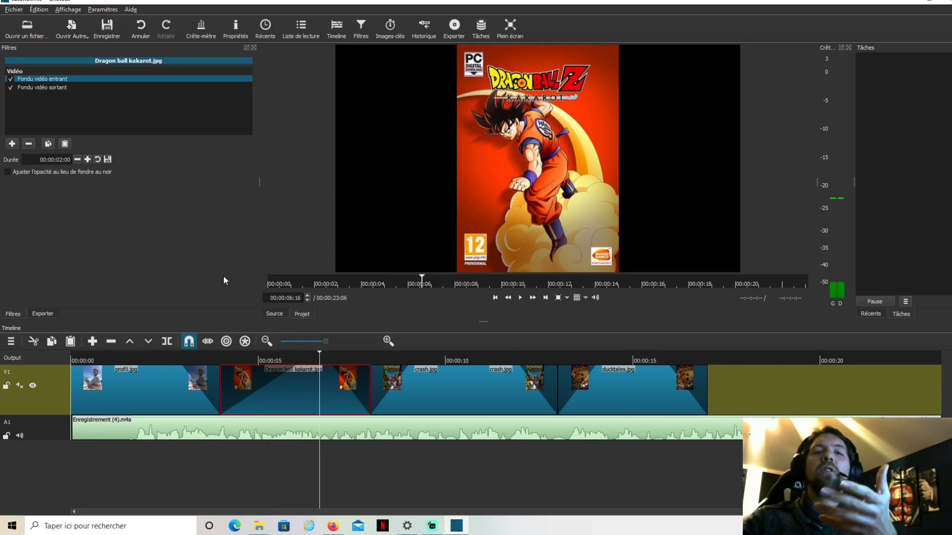
# Add a second video track above V1 in the timeline.
pyautogui.click(12, 144)
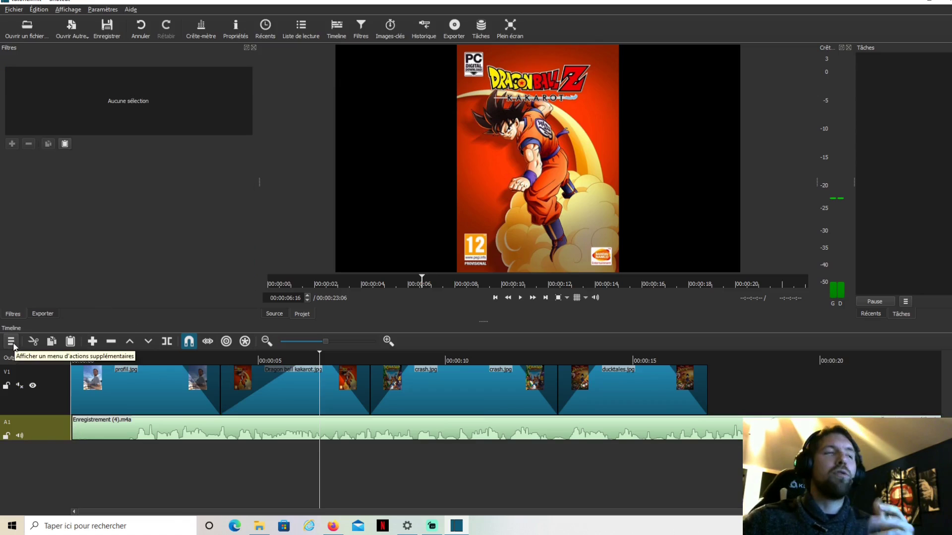
pyautogui.click(13, 344)
pyautogui.click(50, 365)
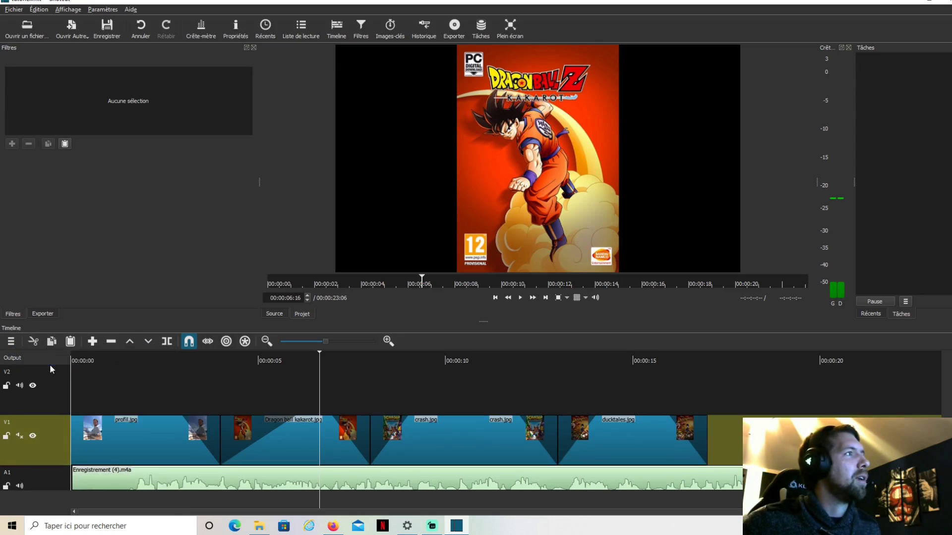
# Place Ni no kuni 2.jpg, Hades.jpg and FFIX.jpg from the Nouveau dossier folder on track V2, in that order.
pyautogui.click(259, 525)
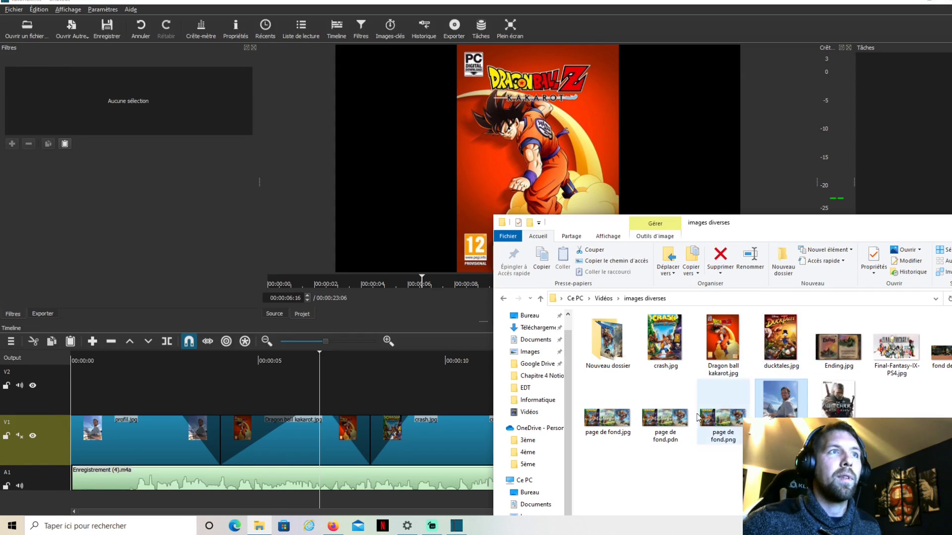
pyautogui.doubleClick(614, 341)
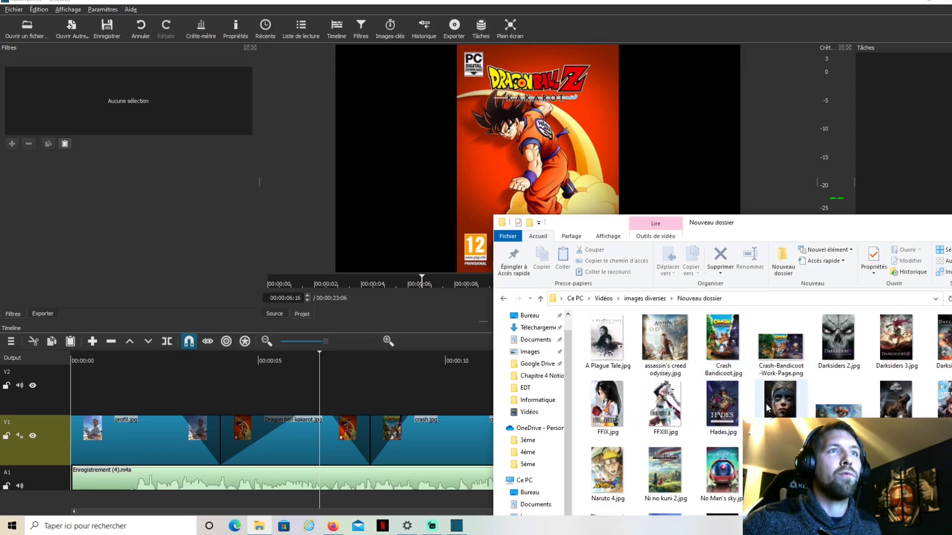
pyautogui.moveTo(729, 414); pyautogui.dragTo(263, 396)
pyautogui.moveTo(607, 404); pyautogui.dragTo(446, 407)
pyautogui.moveTo(665, 473); pyautogui.dragTo(215, 393)
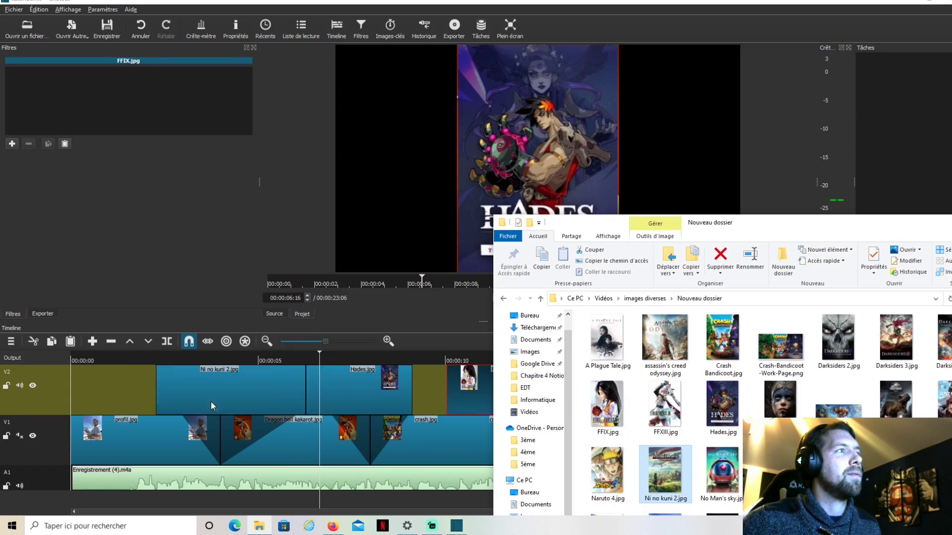
pyautogui.moveTo(855, 226); pyautogui.dragTo(434, 222)
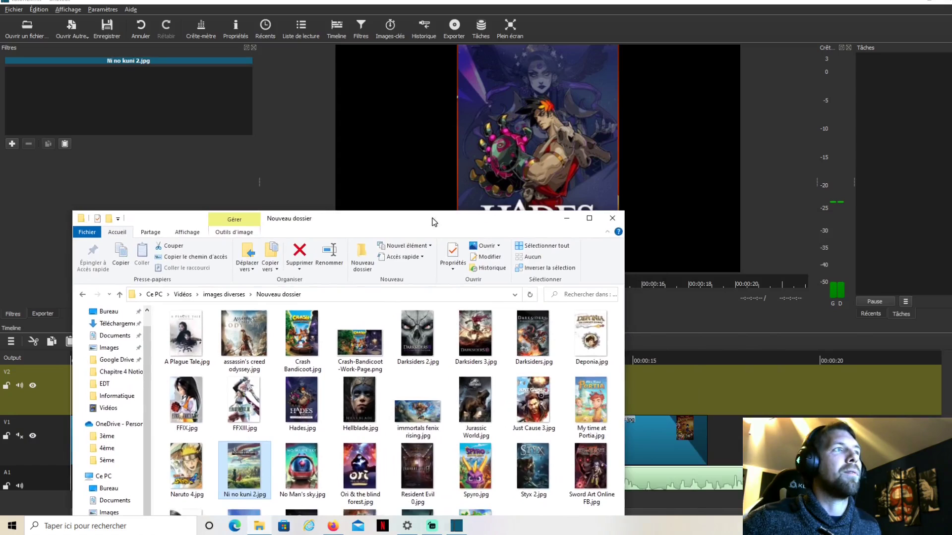
# Leave the image folder and shift Hades.jpg and FFIX.jpg on track V2 so they directly follow Ni no kuni 2.jpg.
pyautogui.click(626, 224)
pyautogui.moveTo(413, 391); pyautogui.dragTo(387, 392)
pyautogui.moveTo(458, 392); pyautogui.dragTo(424, 391)
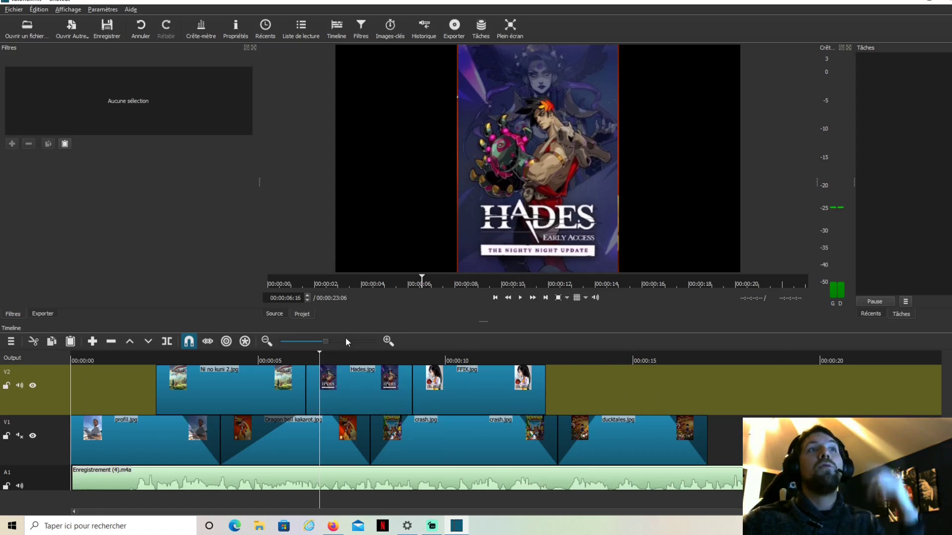
# Add a Taille et Position filter to Ni no kuni 2.jpg and shrink the image to about 578 x 815 in the frame's upper-left corner.
pyautogui.click(261, 363)
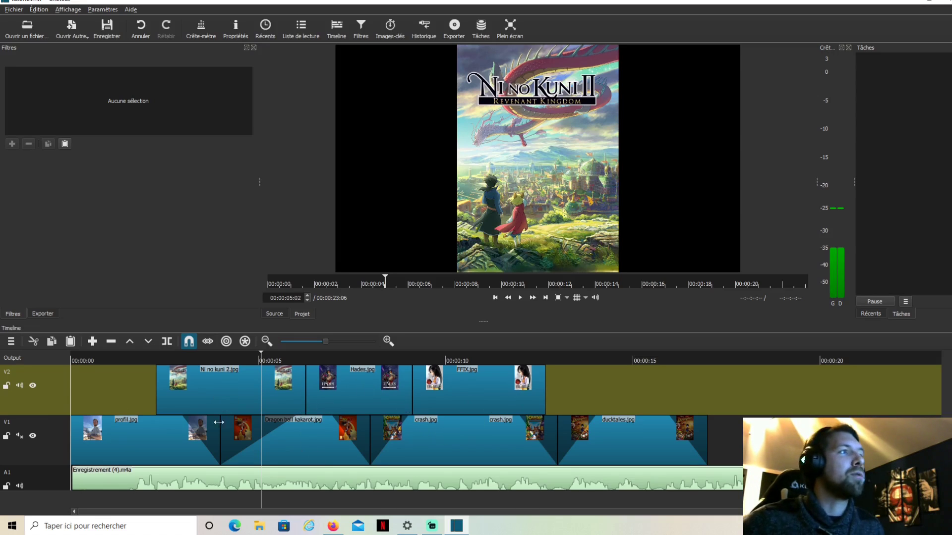
pyautogui.click(221, 381)
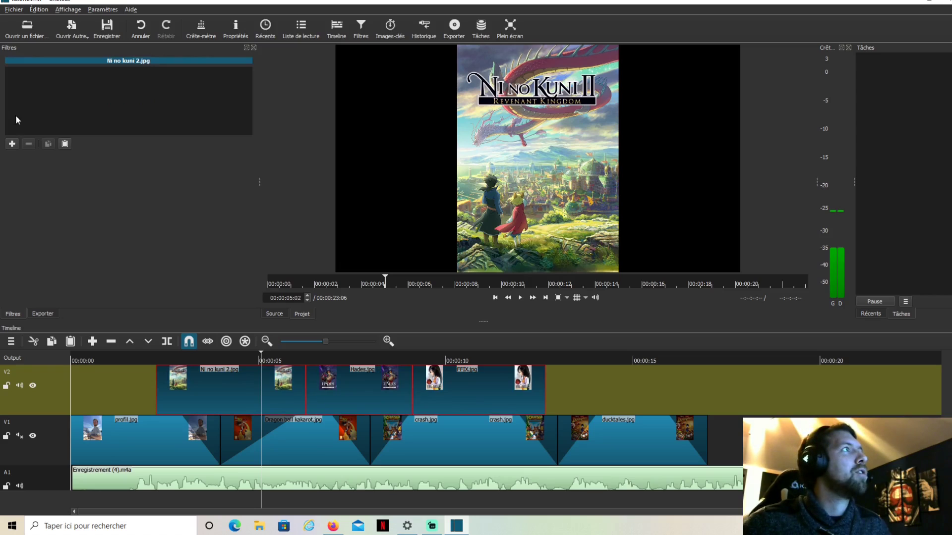
pyautogui.click(12, 144)
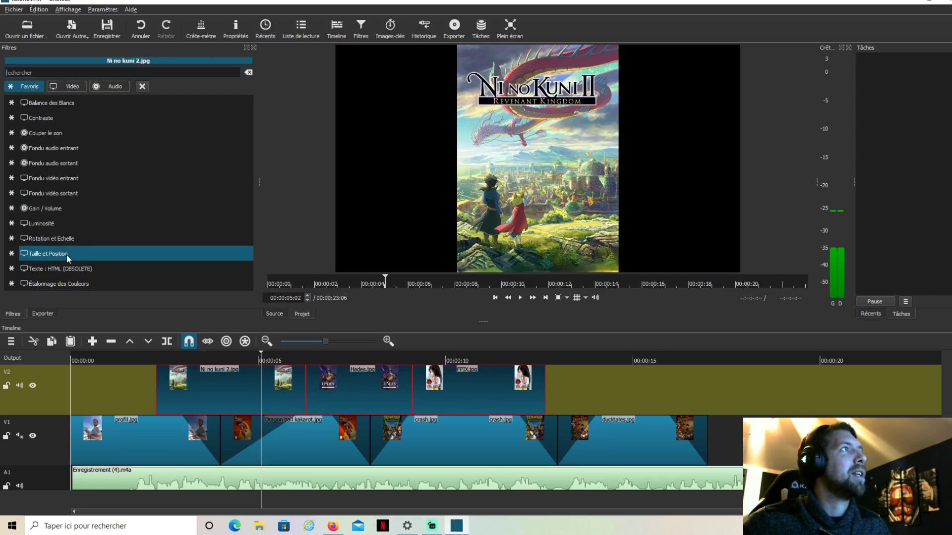
pyautogui.click(68, 90)
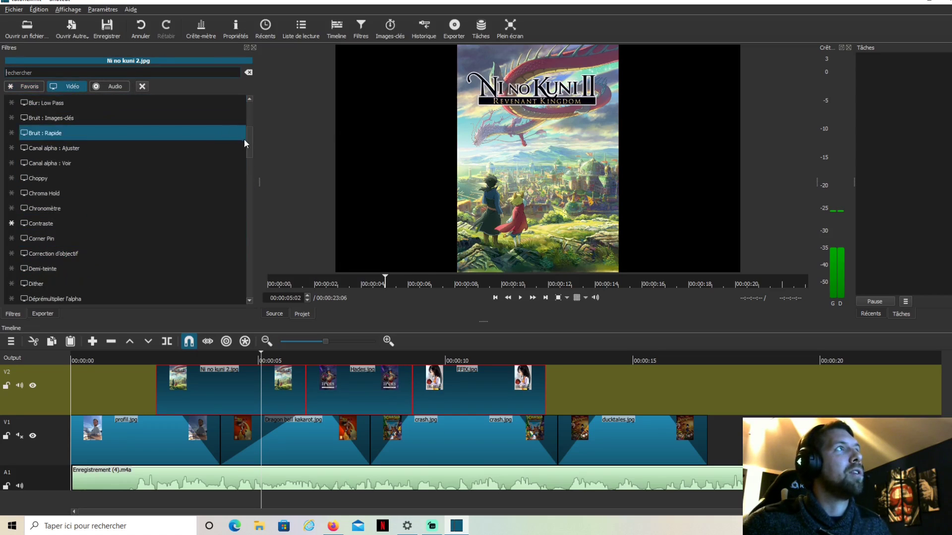
pyautogui.moveTo(244, 141); pyautogui.dragTo(248, 269)
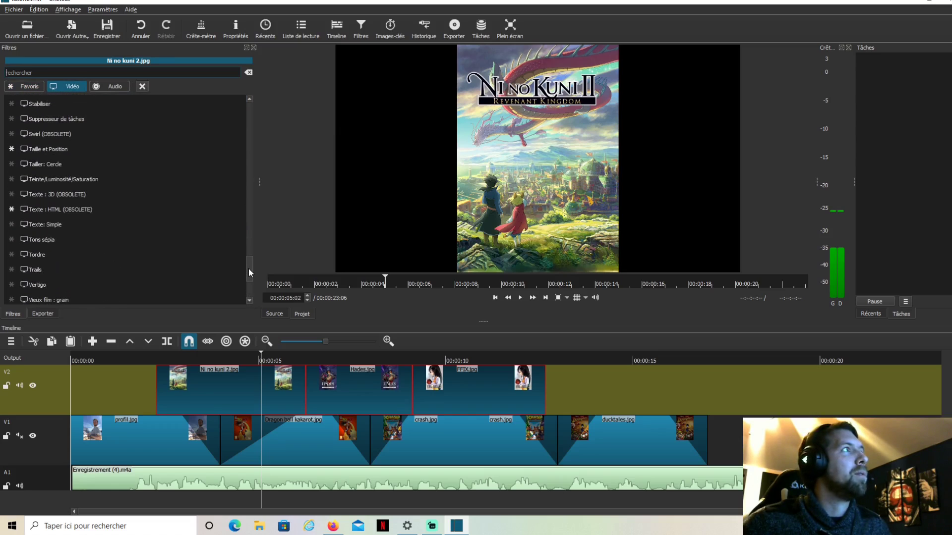
pyautogui.click(49, 151)
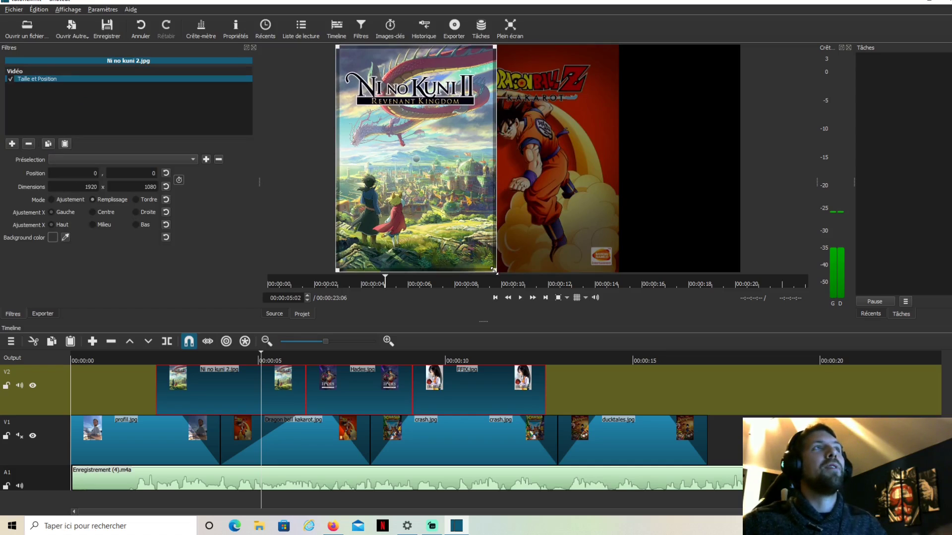
pyautogui.moveTo(493, 270); pyautogui.dragTo(468, 216)
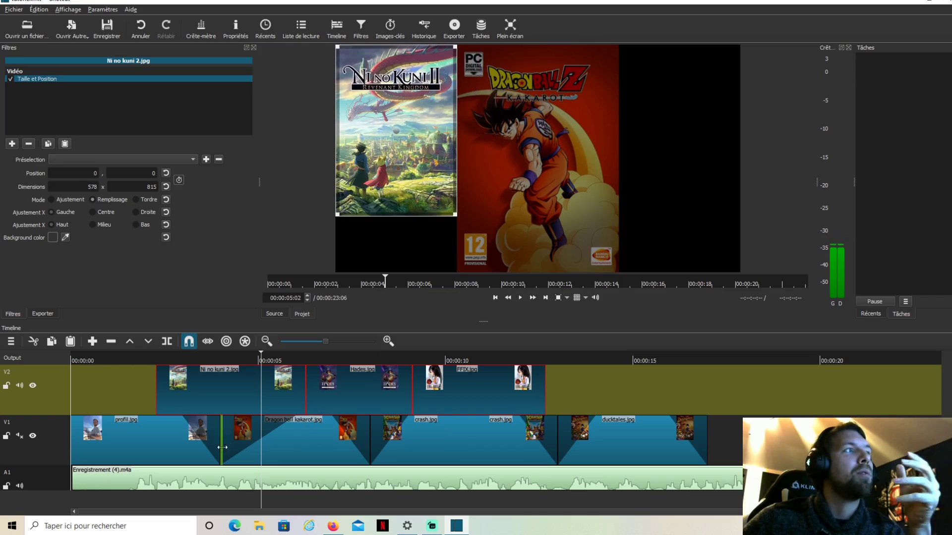
# Add a Taille et Position filter to Dragon ball kakarot.jpg and move the image to about position 463, -2, beside Ni no kuni 2.jpg.
pyautogui.click(270, 436)
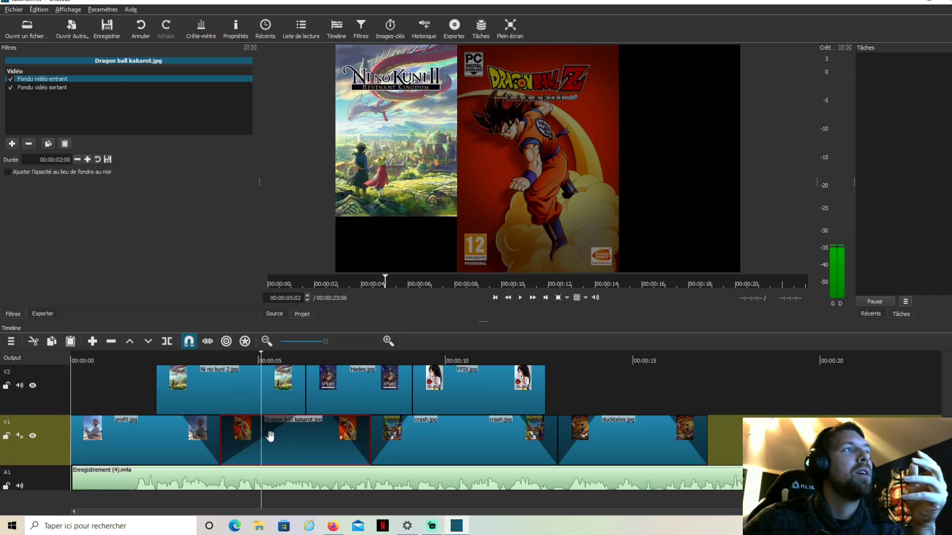
pyautogui.click(12, 144)
pyautogui.scroll(-5, 100, 257)
pyautogui.click(48, 255)
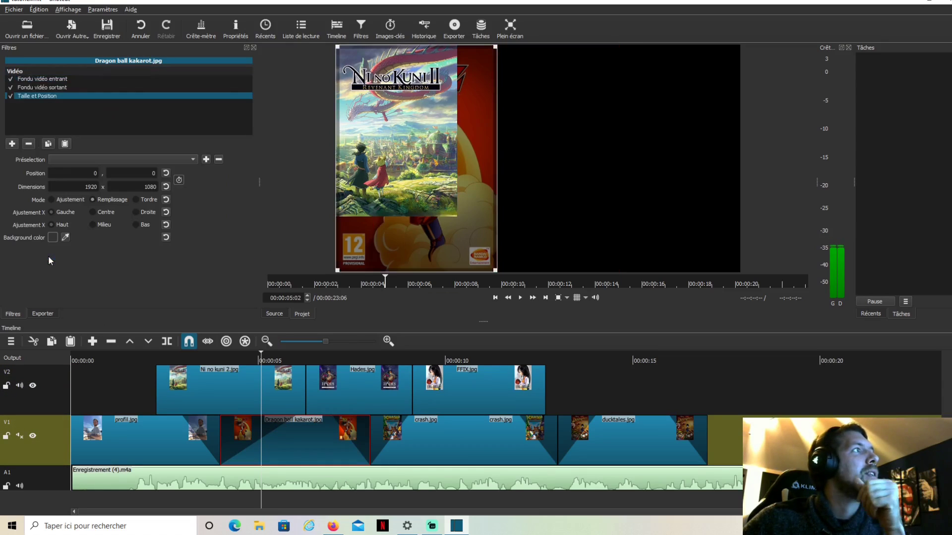
pyautogui.moveTo(423, 228); pyautogui.dragTo(665, 158)
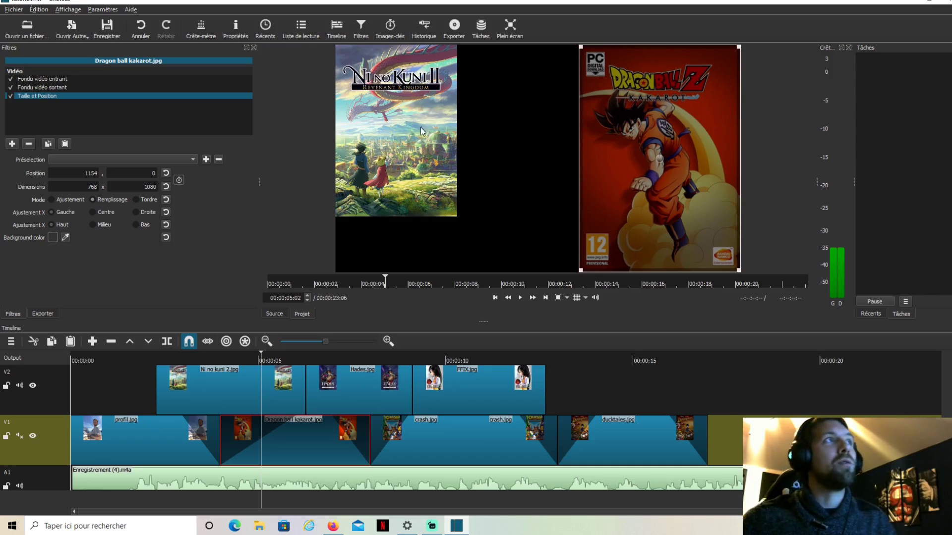
pyautogui.moveTo(665, 168); pyautogui.dragTo(511, 159)
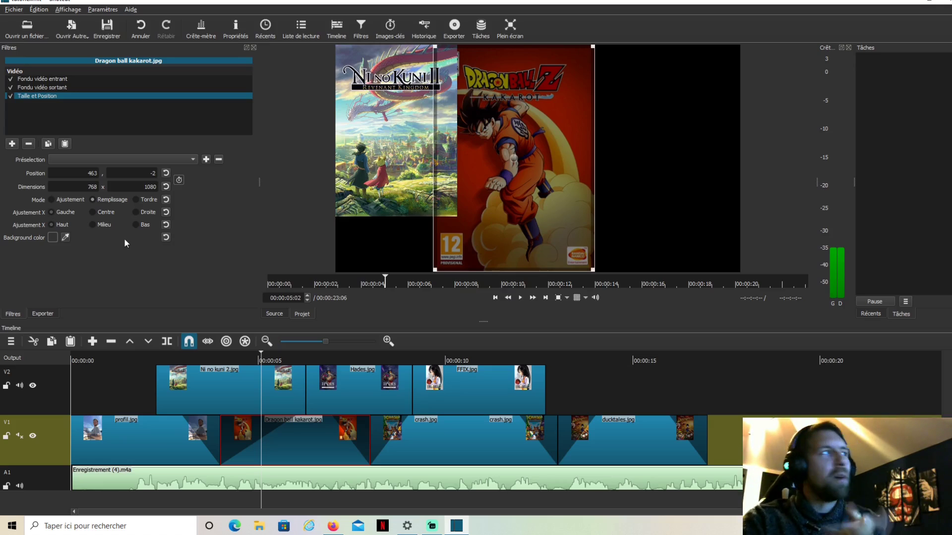
# Add a Texte : HTML (OBSOLETE) filter based on the Blank HTML template to Dragon ball kakarot.jpg.
pyautogui.click(13, 144)
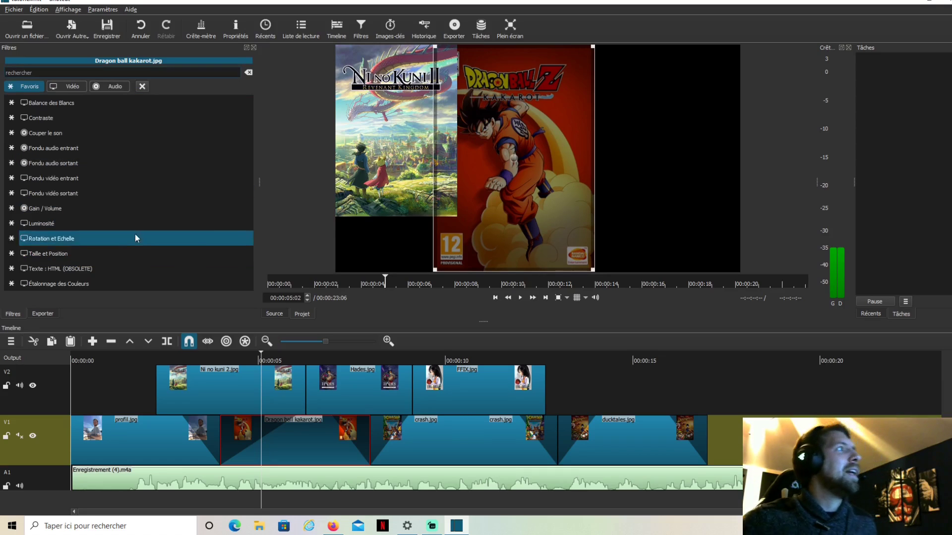
pyautogui.click(134, 269)
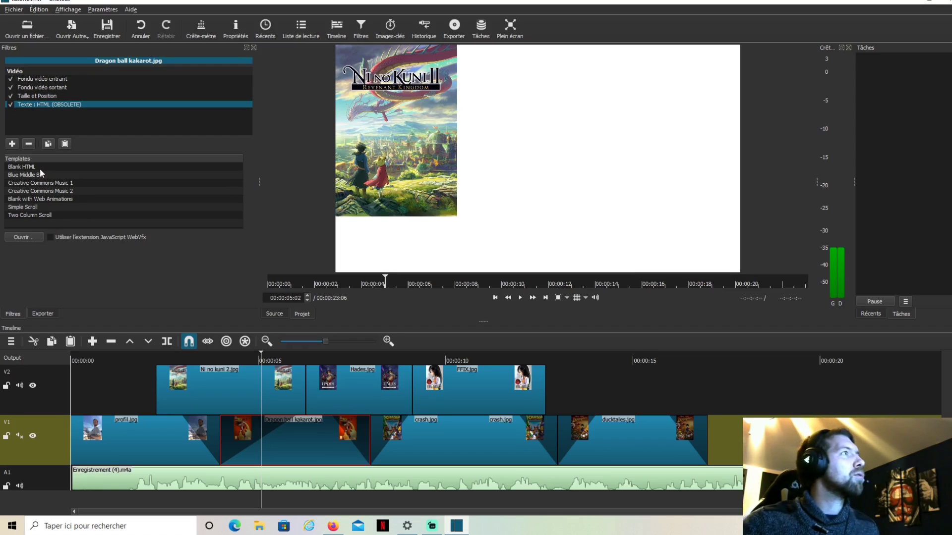
pyautogui.doubleClick(40, 168)
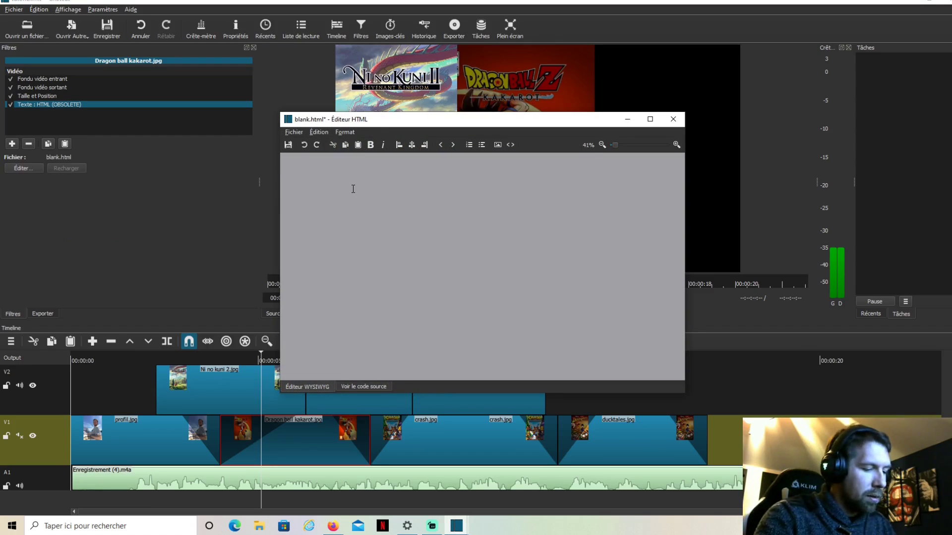
# Write "Bienvenue chez Misterprof" in blank.html and save it as the overlay text.
pyautogui.write('Bienvenue ch')
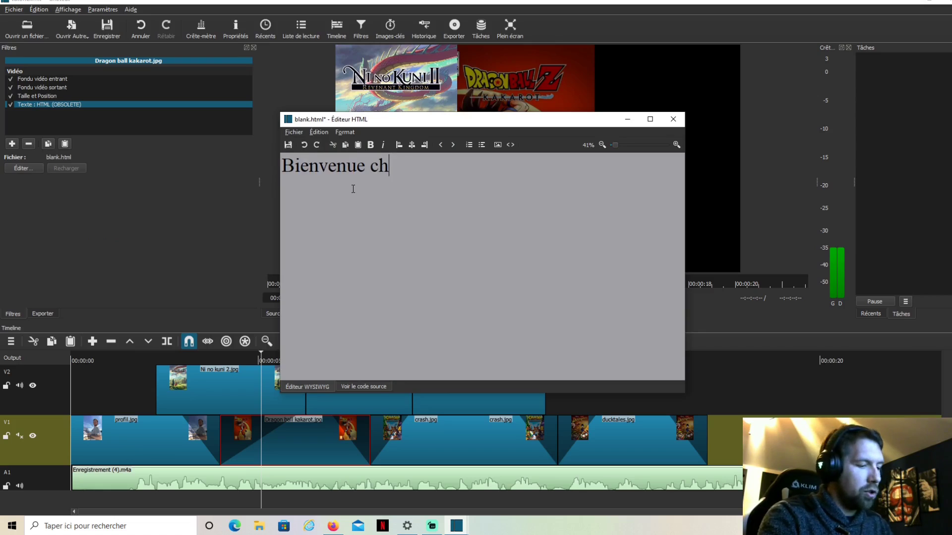
pyautogui.write('ez Mister')
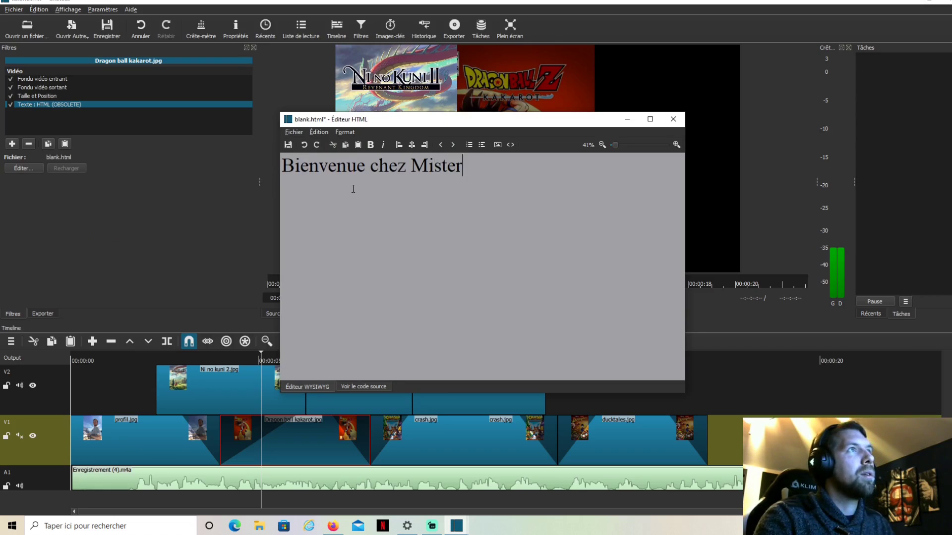
pyautogui.write('prof')
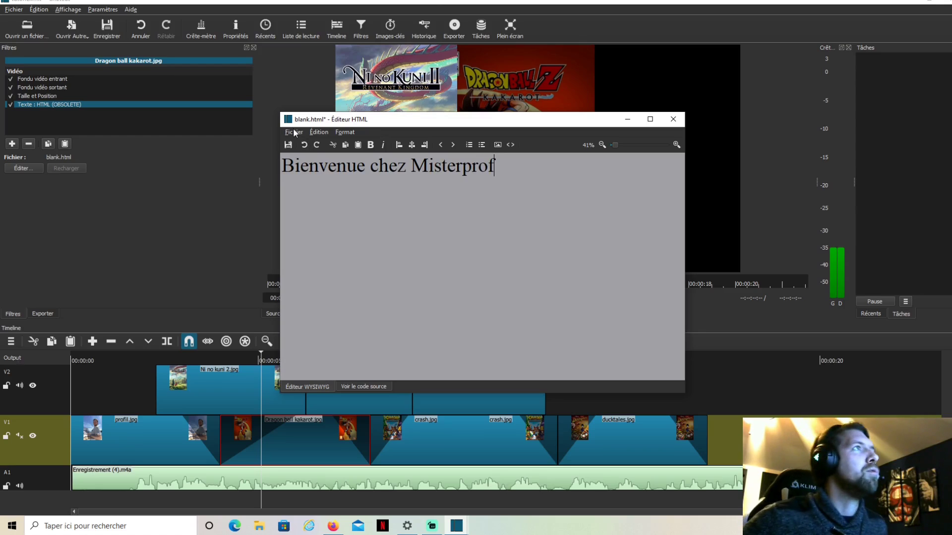
pyautogui.click(288, 149)
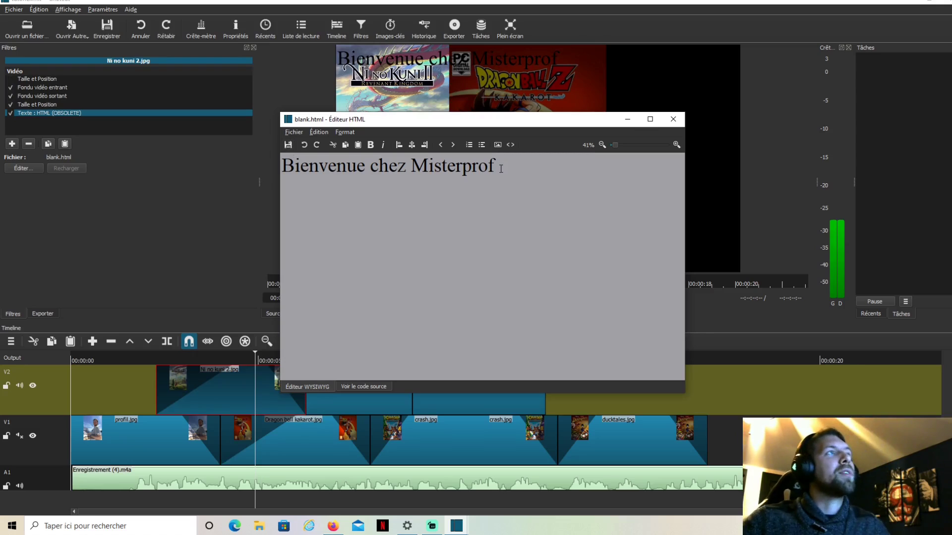
# Make the whole "Bienvenue chez Misterprof" text bold and dark red (#aa0000), save blank.html and close the HTML editor.
pyautogui.moveTo(515, 174); pyautogui.dragTo(267, 173)
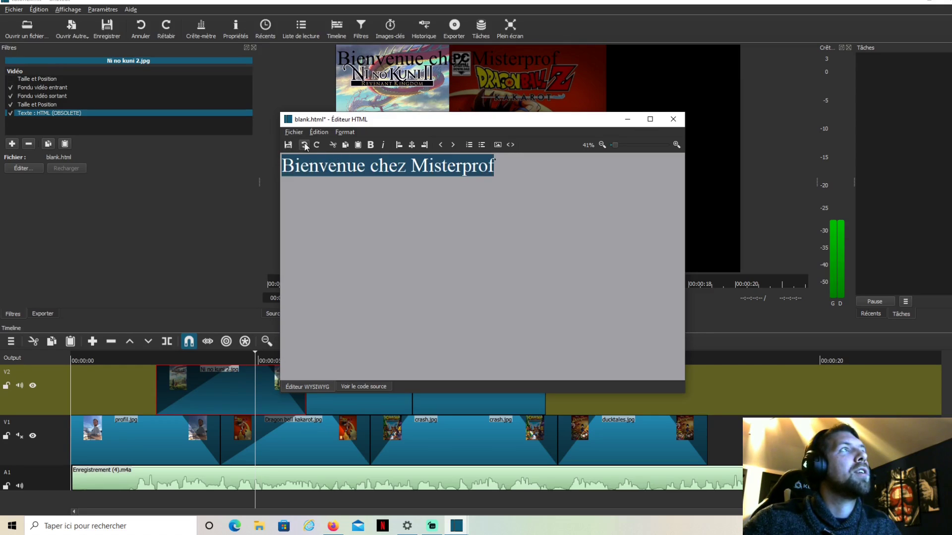
pyautogui.click(370, 145)
pyautogui.click(319, 133)
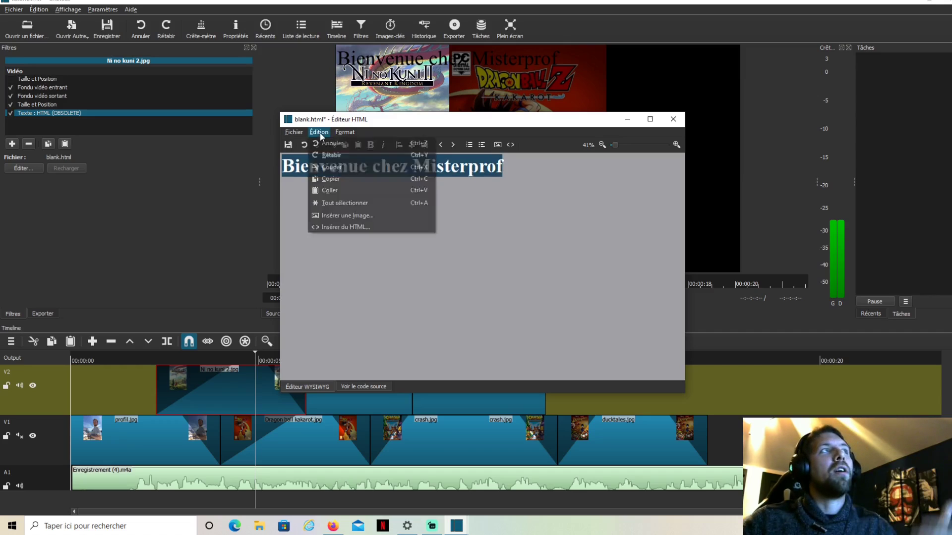
pyautogui.moveTo(345, 132)
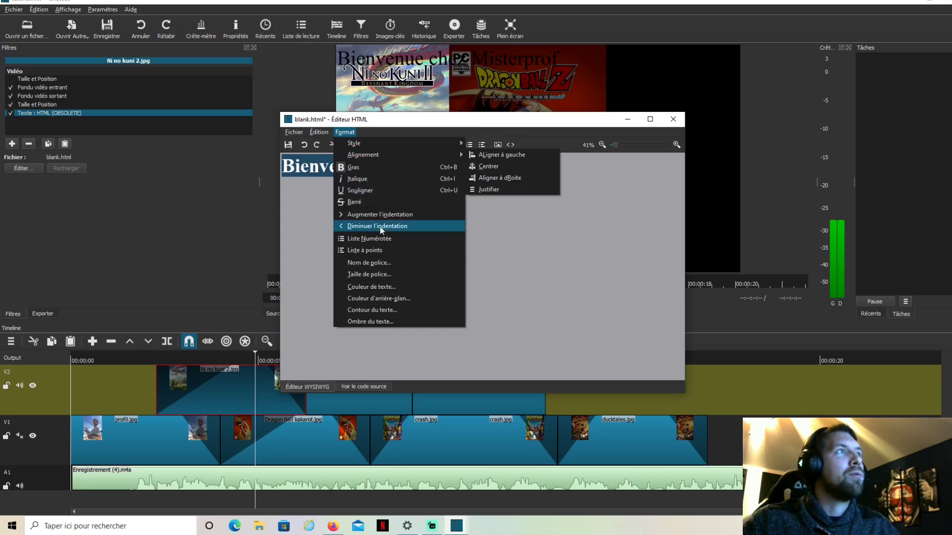
pyautogui.click(385, 288)
pyautogui.click(376, 181)
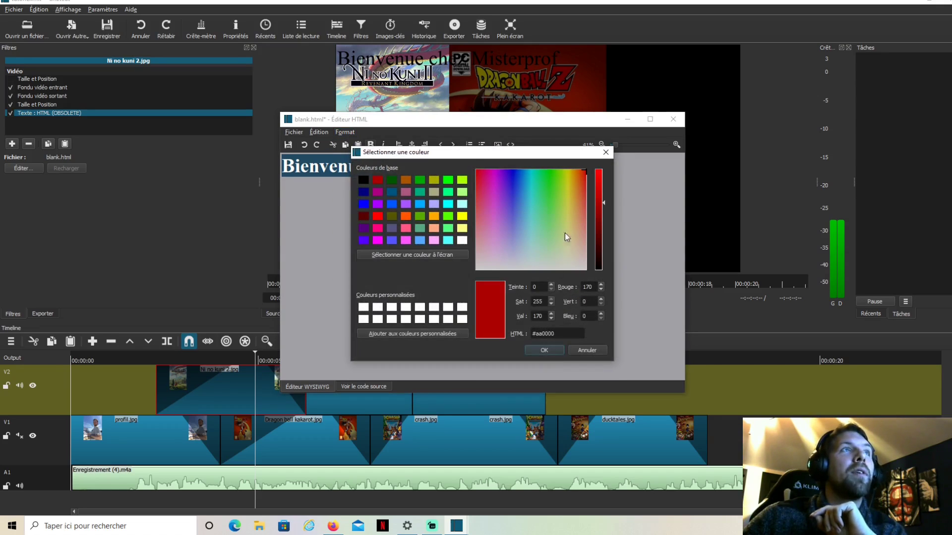
pyautogui.click(552, 347)
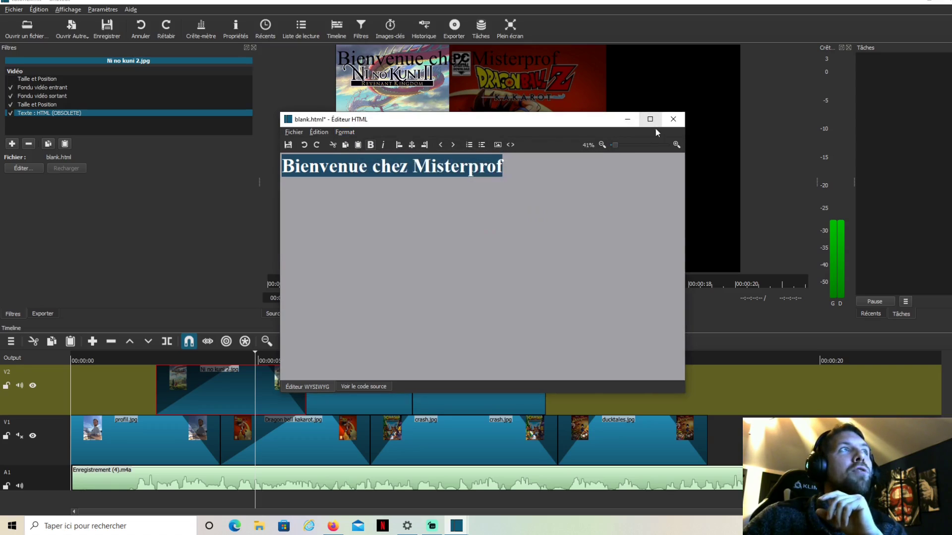
pyautogui.click(287, 145)
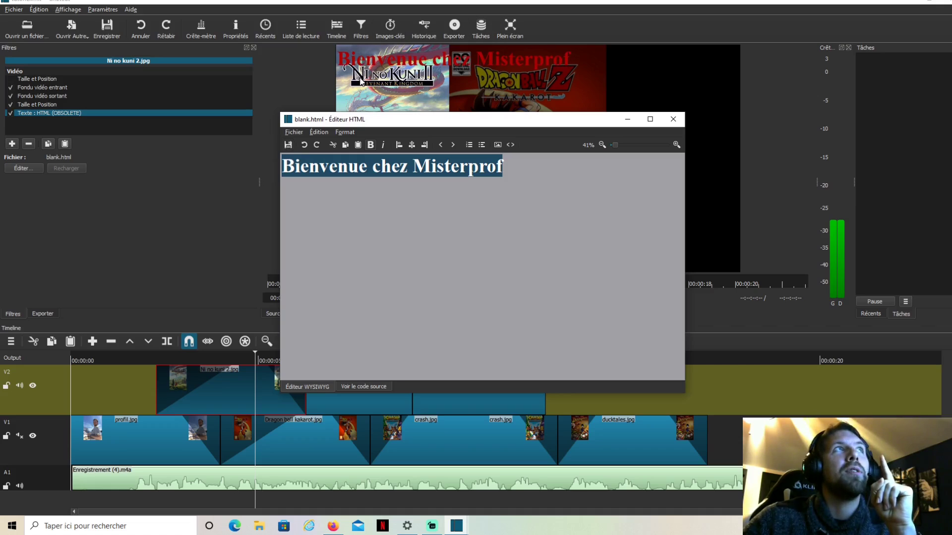
pyautogui.click(673, 120)
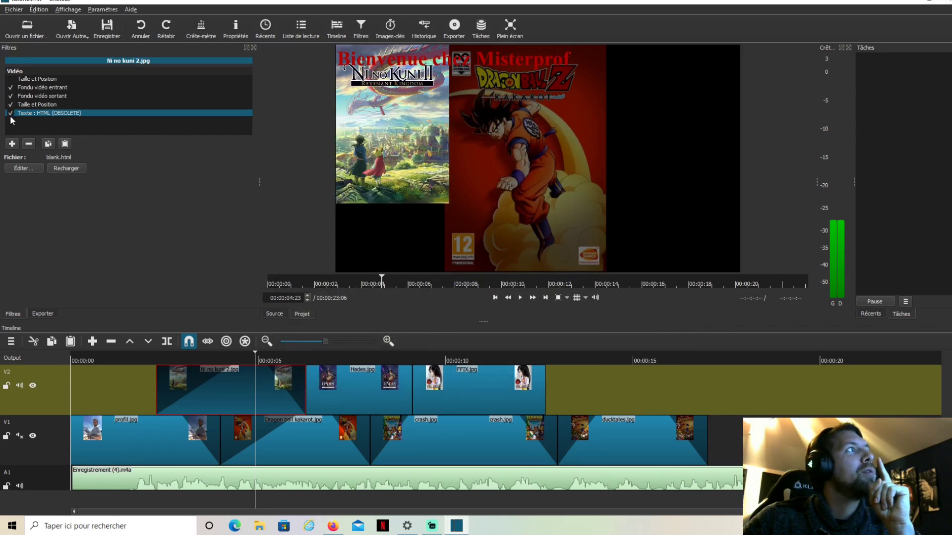
# Remove the disabled Taille et Position filter from Ni no kuni 2.jpg.
pyautogui.click(11, 114)
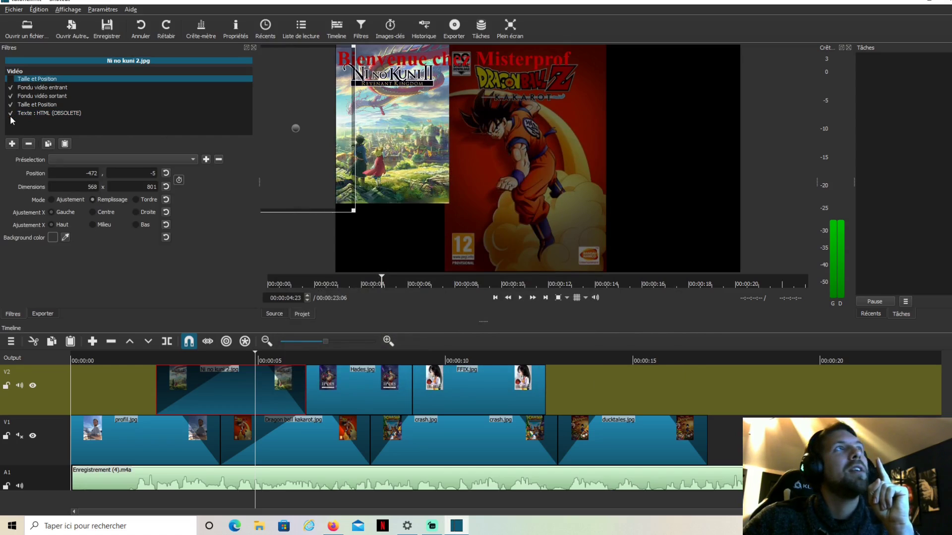
pyautogui.click(10, 113)
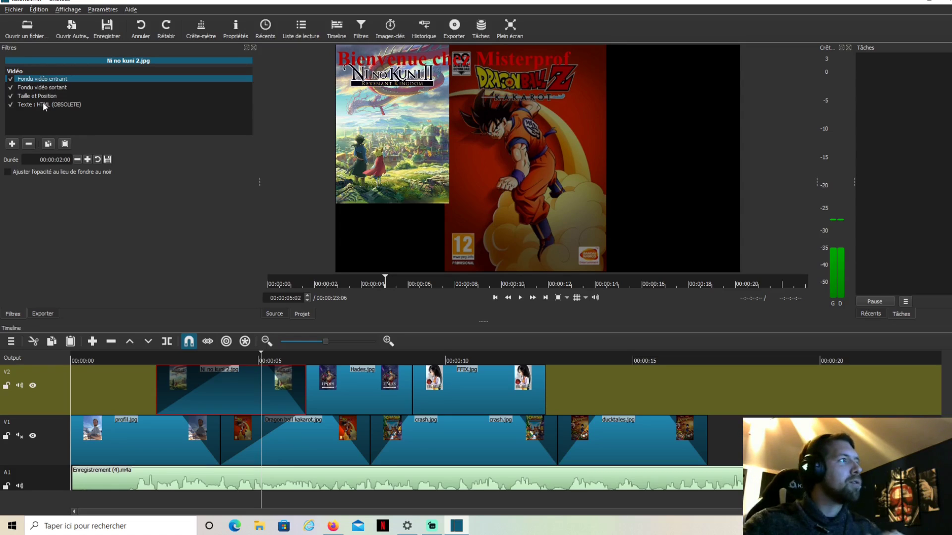
# Hide video track V2 in the preview and show it again.
pyautogui.click(34, 386)
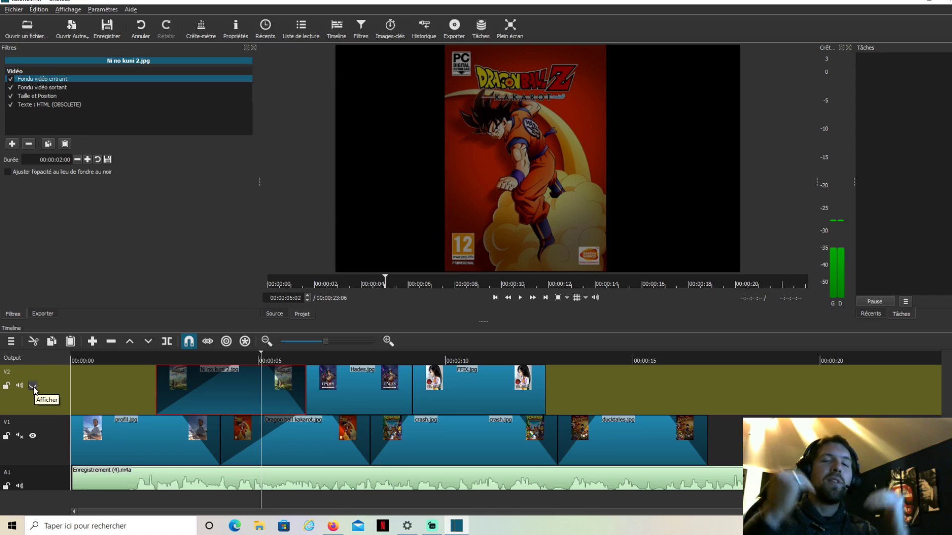
pyautogui.click(33, 385)
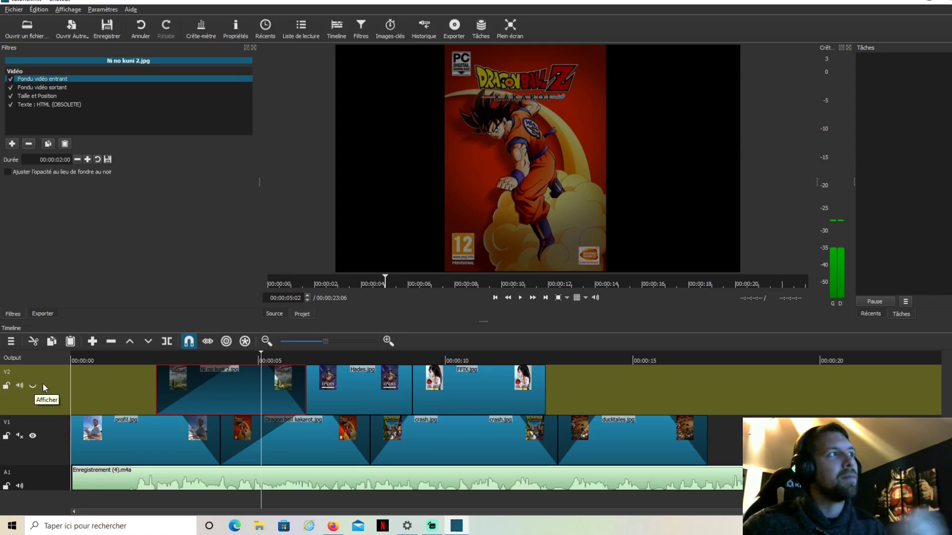
# Add a Gain / Volume filter to the audio clip Enregistrement (4).m4a and adjust its Niveau slightly.
pyautogui.click(12, 144)
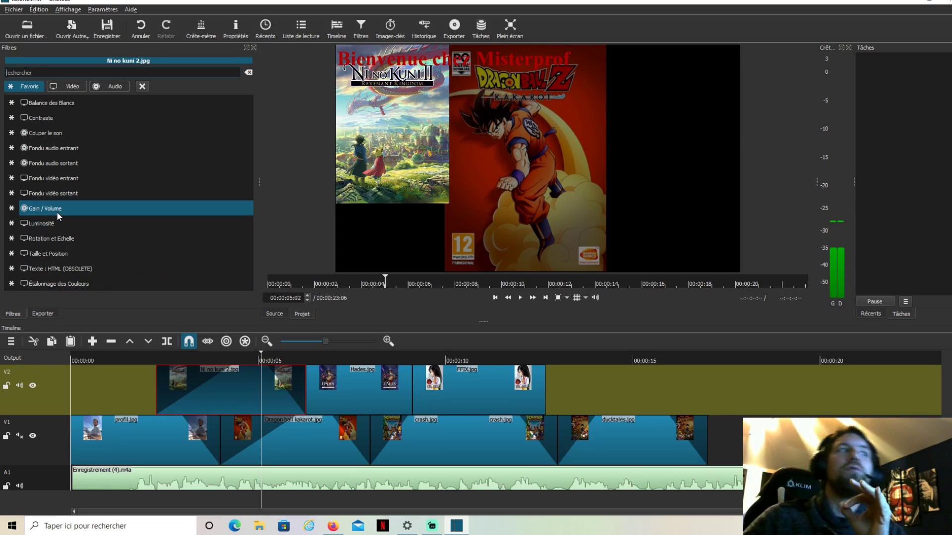
pyautogui.click(267, 481)
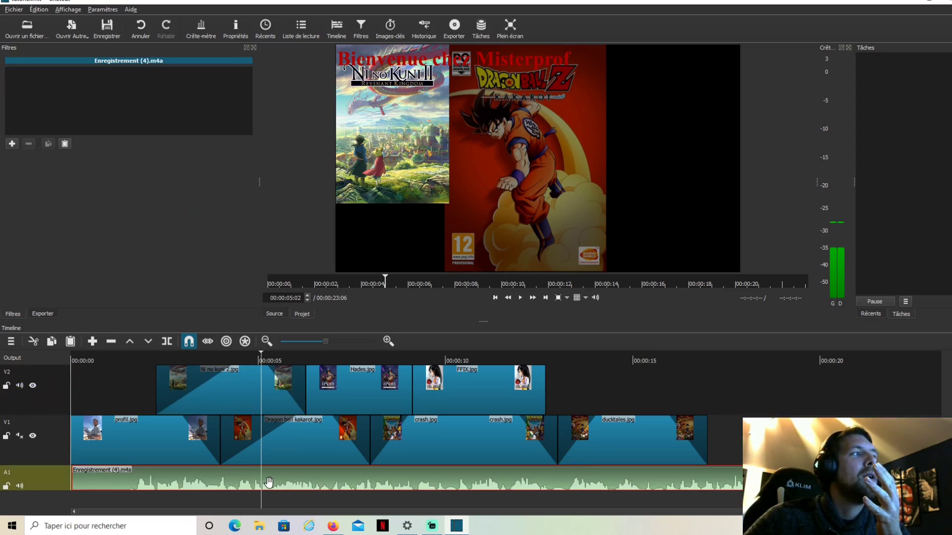
pyautogui.click(12, 145)
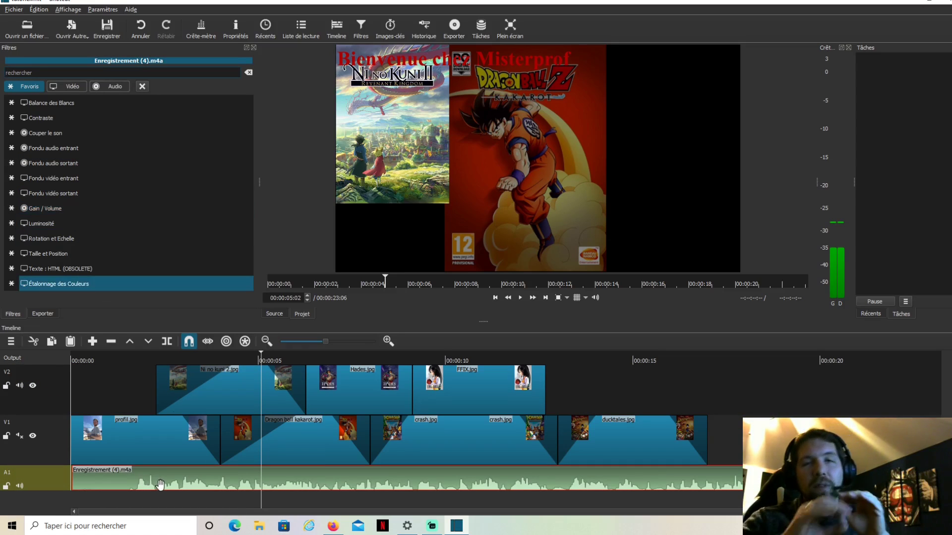
pyautogui.click(53, 210)
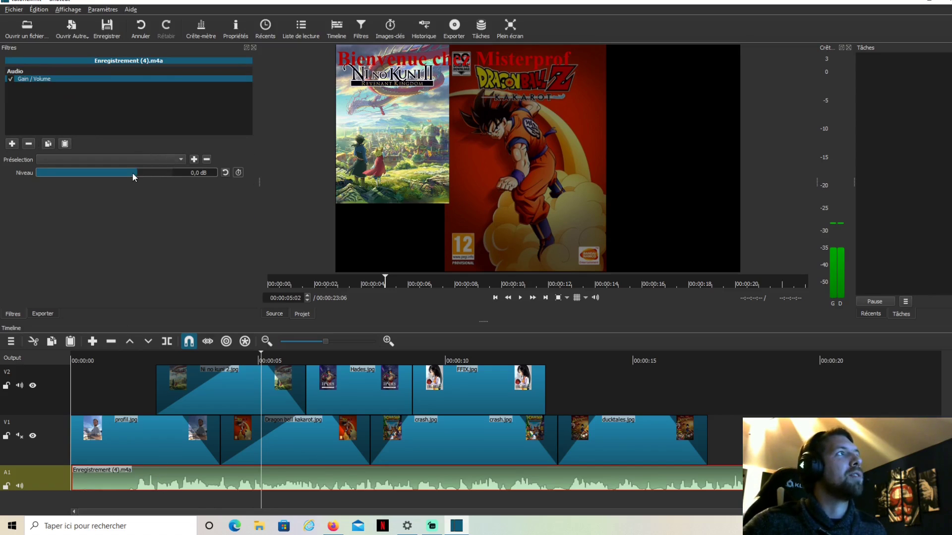
pyautogui.moveTo(138, 174)
pyautogui.mouseDown()
pyautogui.moveTo(171, 174)
pyautogui.moveTo(86, 172)
pyautogui.moveTo(139, 174)
pyautogui.mouseUp()
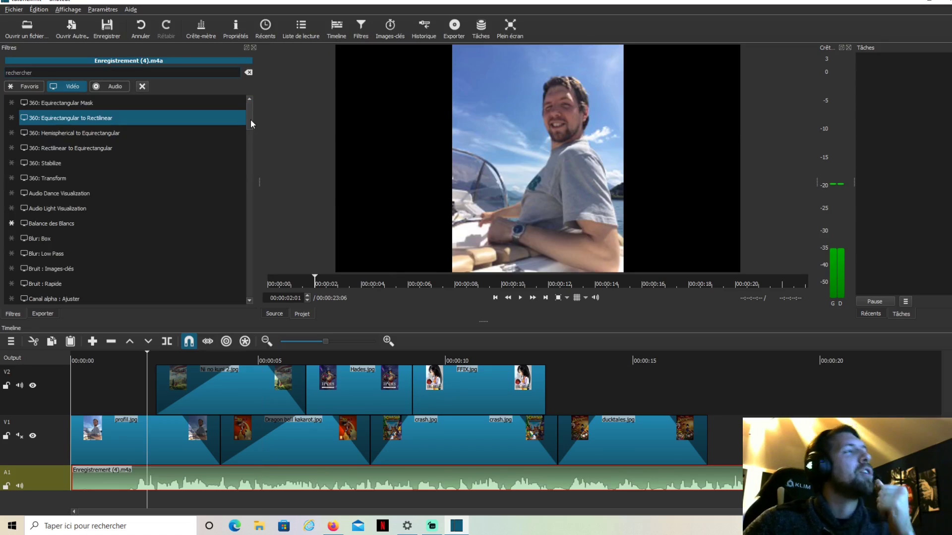
# Look through the available video filters and audio filters for the clip Enregistrement (4).m4a.
pyautogui.moveTo(250, 120); pyautogui.dragTo(252, 296)
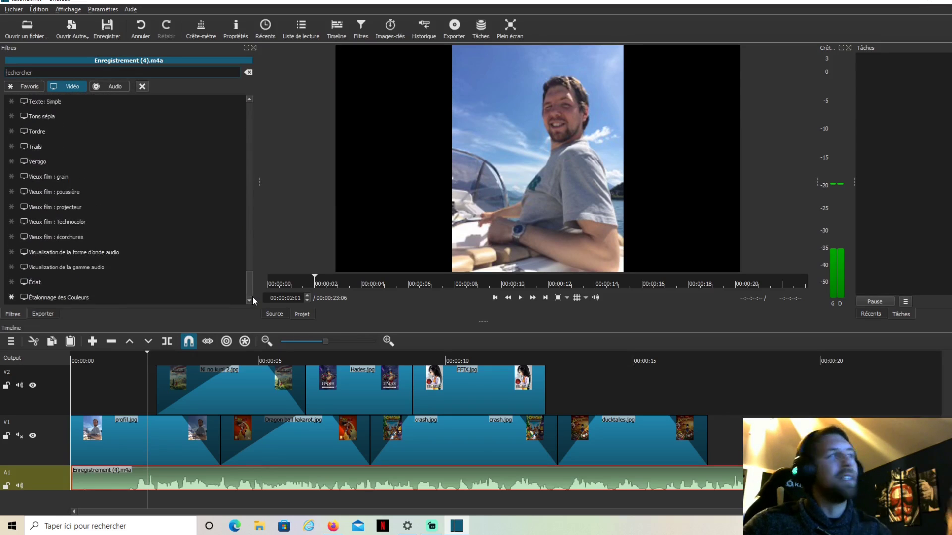
pyautogui.click(117, 89)
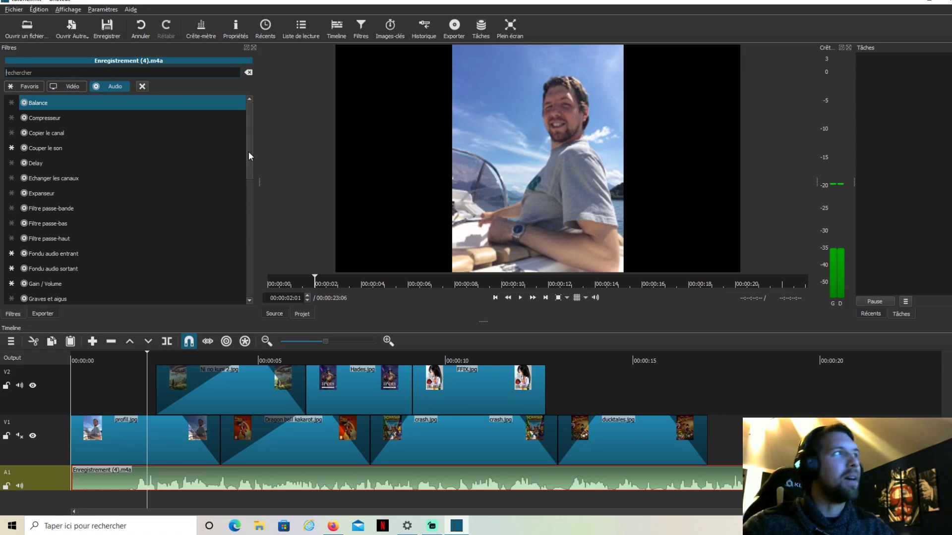
pyautogui.scroll(-3, 253, 168)
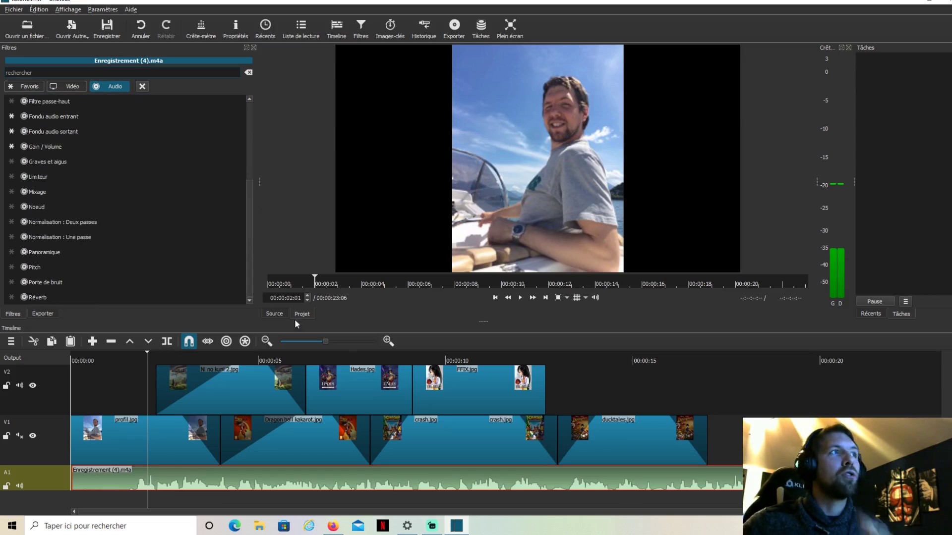
# Play the timeline preview from near the beginning and pause it in the Hades.jpg clip.
pyautogui.click(102, 356)
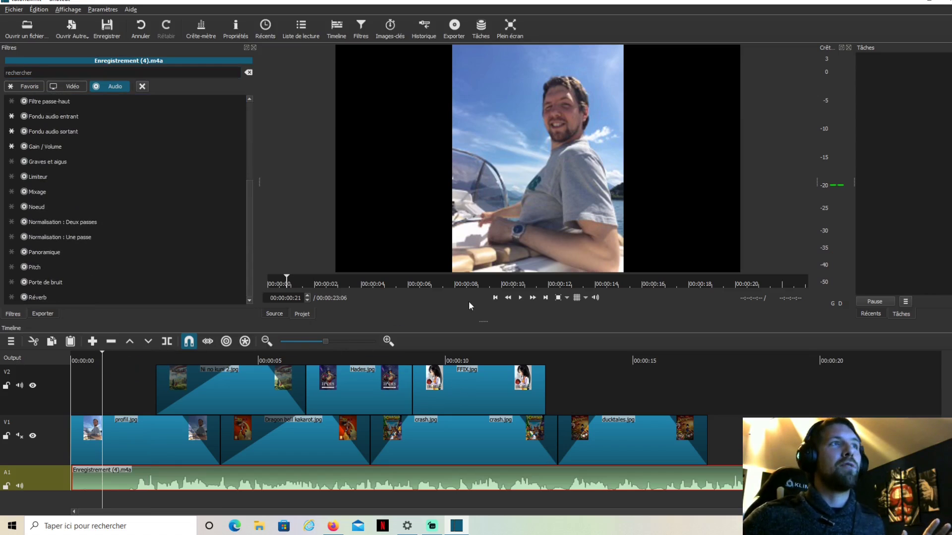
pyautogui.click(531, 298)
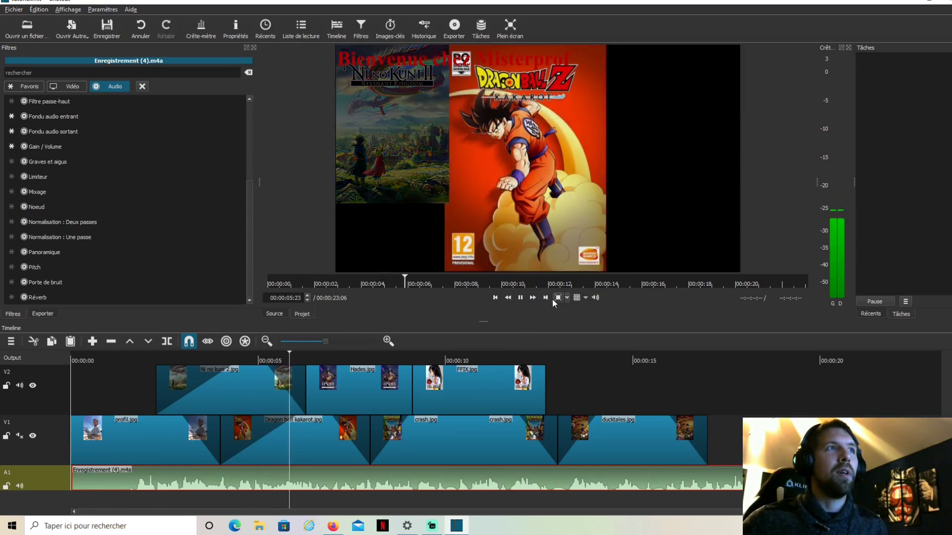
pyautogui.click(521, 298)
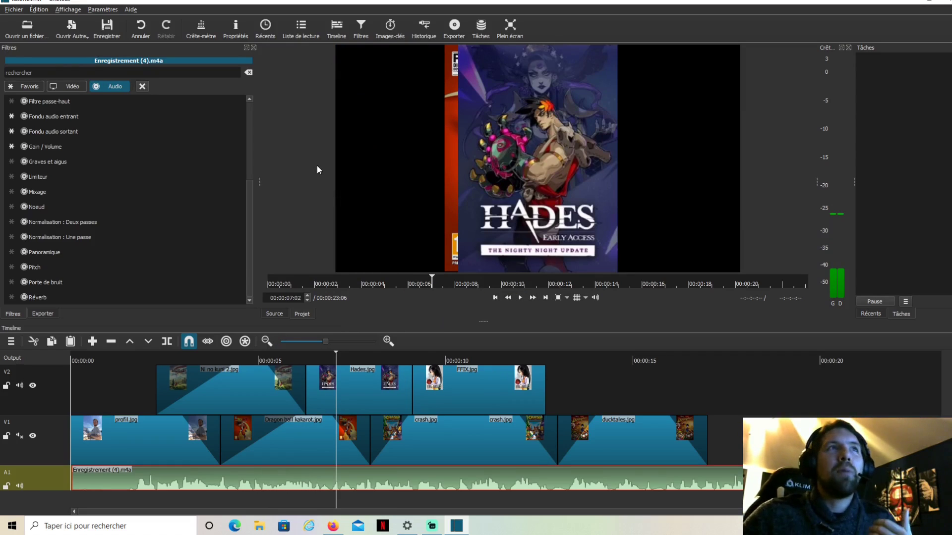
# Export the timeline with the default settings as tutoriel.mp4 in the Vidéos folder.
pyautogui.click(454, 26)
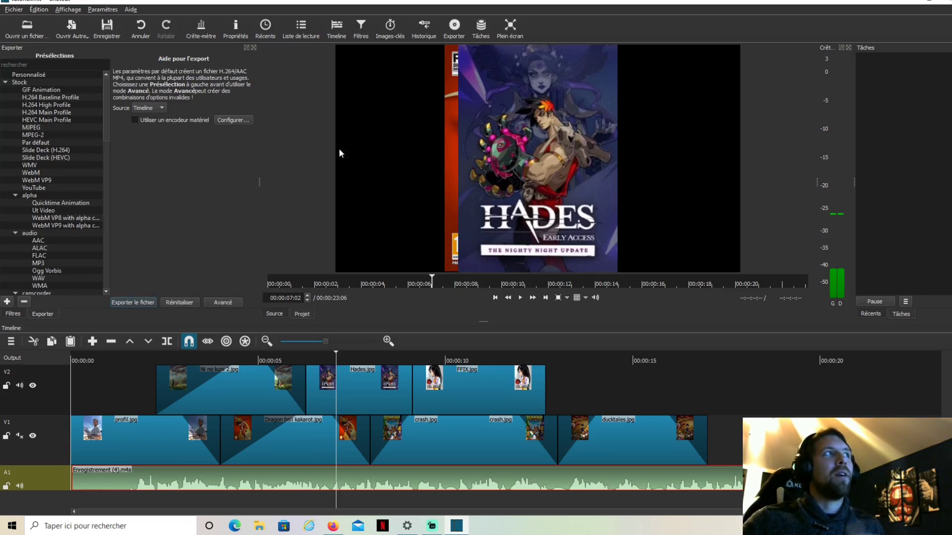
pyautogui.click(133, 303)
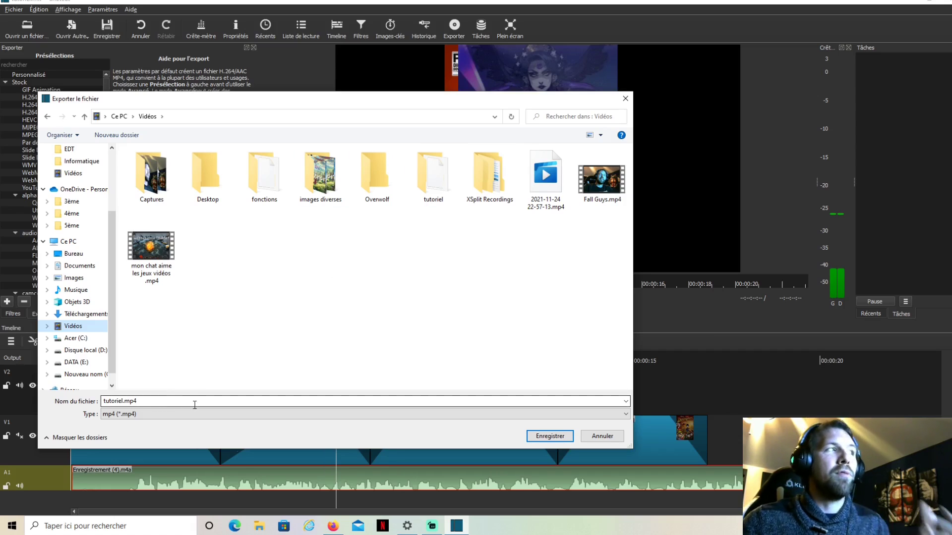
pyautogui.click(552, 437)
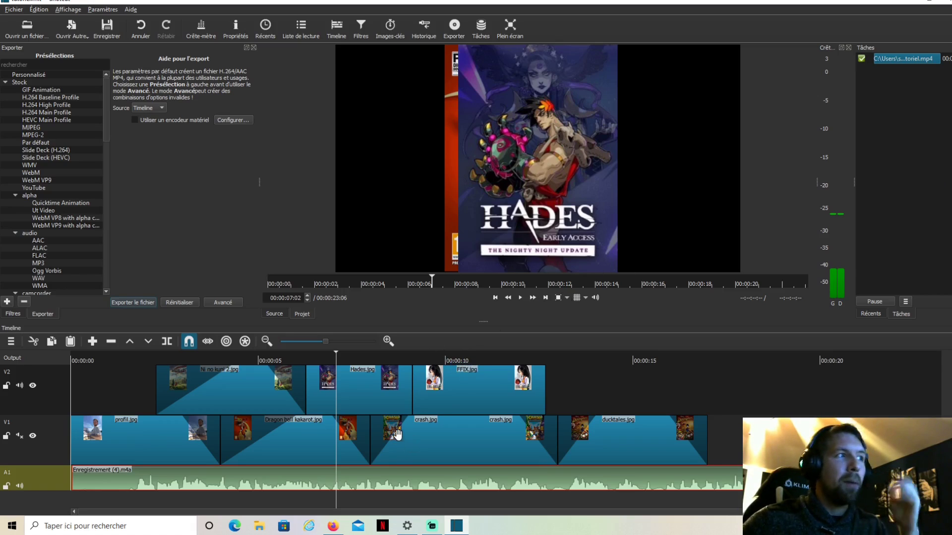
# Switch to File Explorer and play the exported tutoriel.mp4 from the Vidéos folder.
pyautogui.click(259, 526)
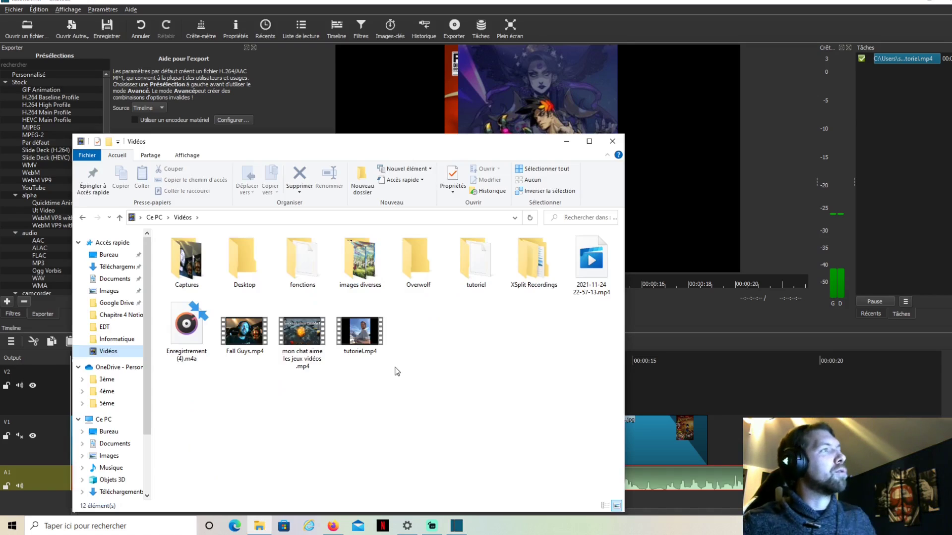
pyautogui.click(351, 350)
pyautogui.doubleClick(351, 349)
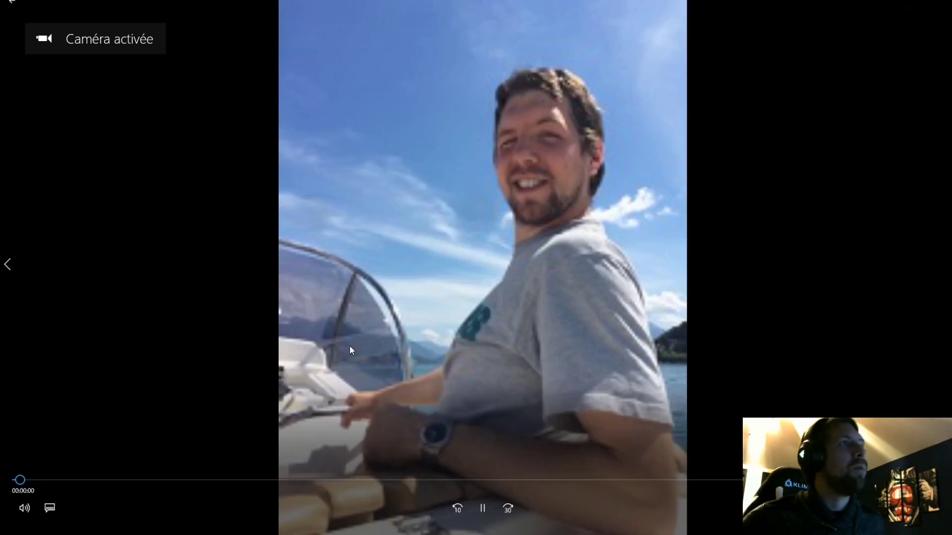